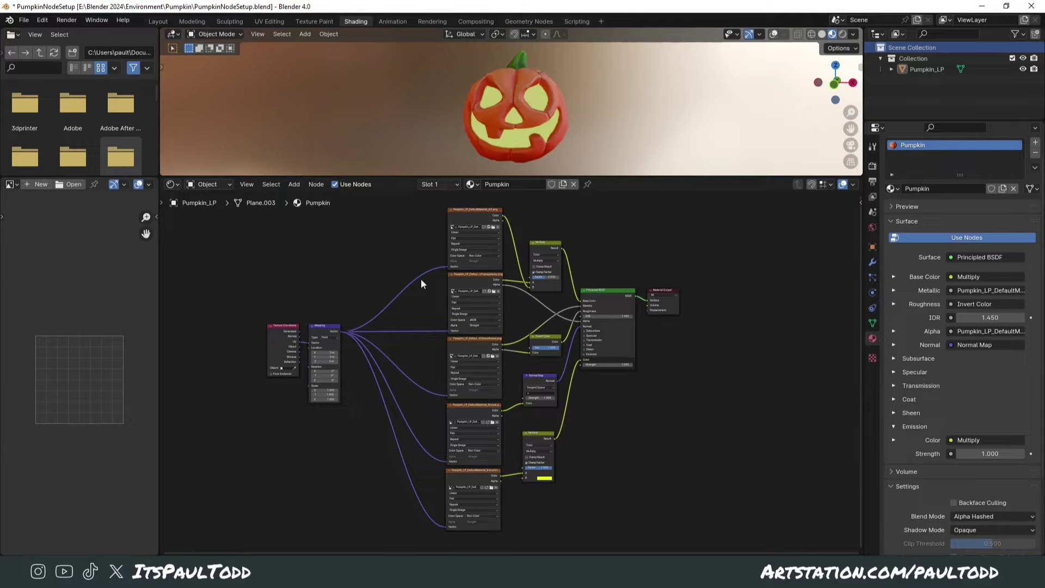
Examine the finished pumpkin material's node setup and how the textured pumpkin looks from several angles.
drag(254, 226, 712, 536)
click(774, 482)
mouse_move(487, 123)
middle_down()
mouse_move(544, 114)
mouse_move(457, 116)
mouse_move(527, 115)
mouse_move(485, 112)
middle_up()
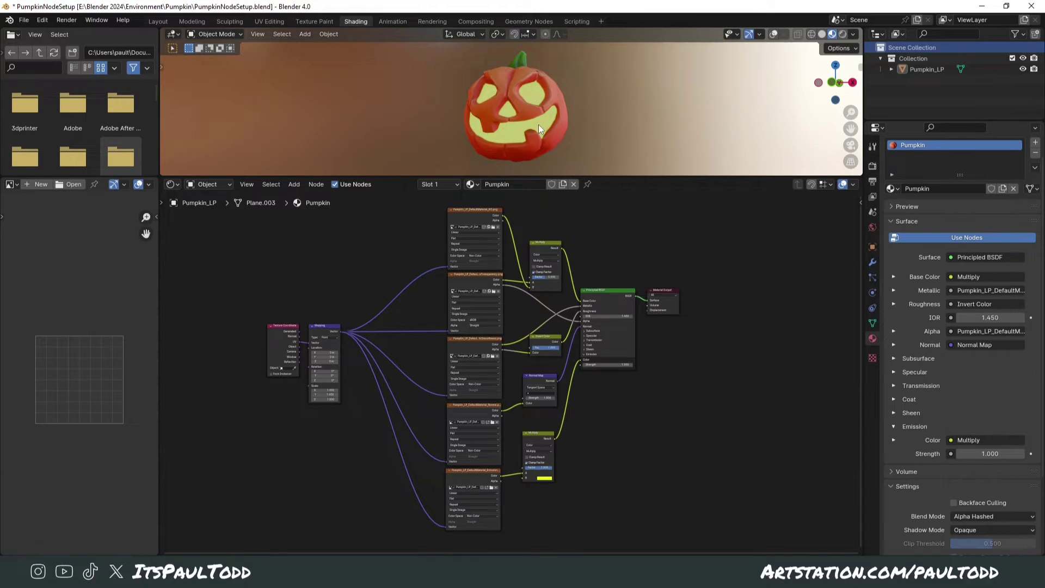
middle_drag(588, 95, 521, 116)
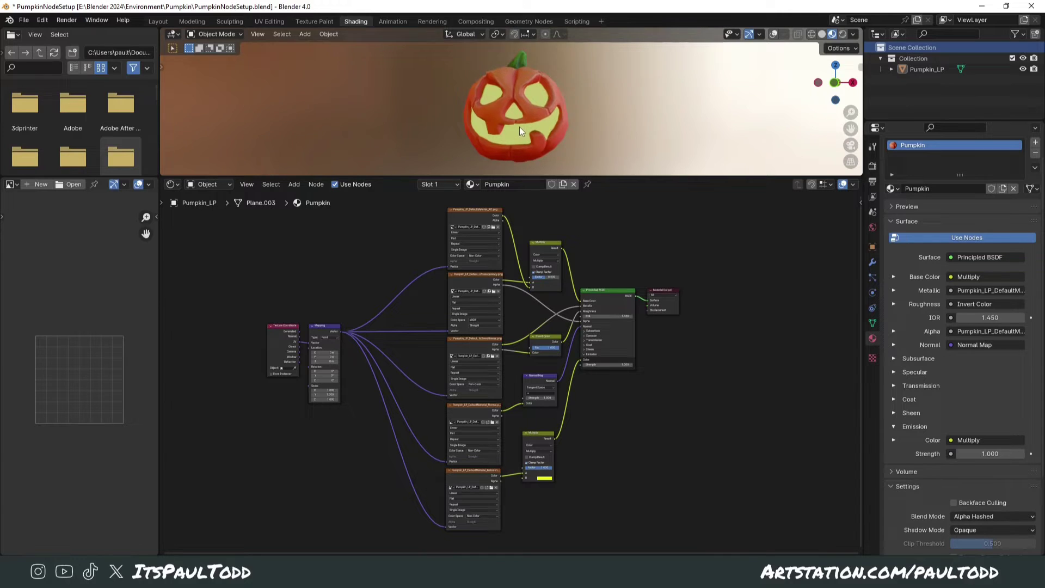
middle_drag(519, 126, 550, 123)
scroll(637, 311, up, 4)
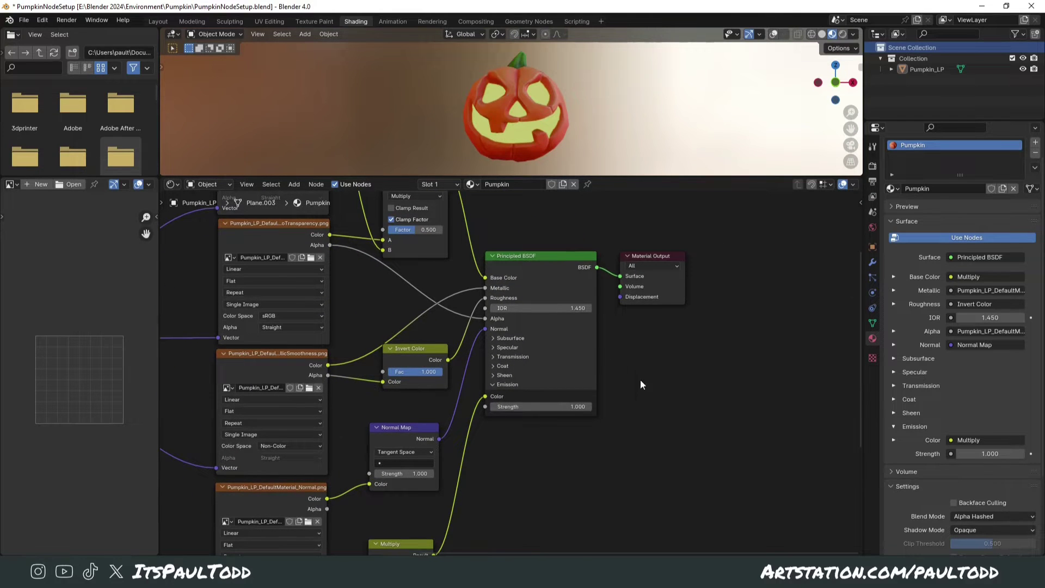
scroll(600, 406, down, 5)
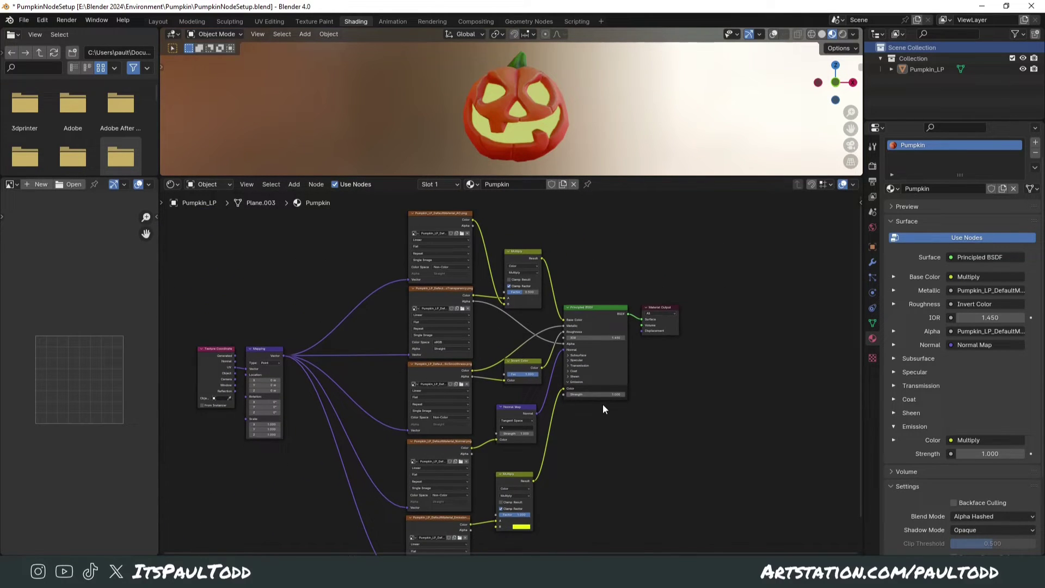
scroll(627, 387, down, 1)
middle_drag(621, 385, 629, 375)
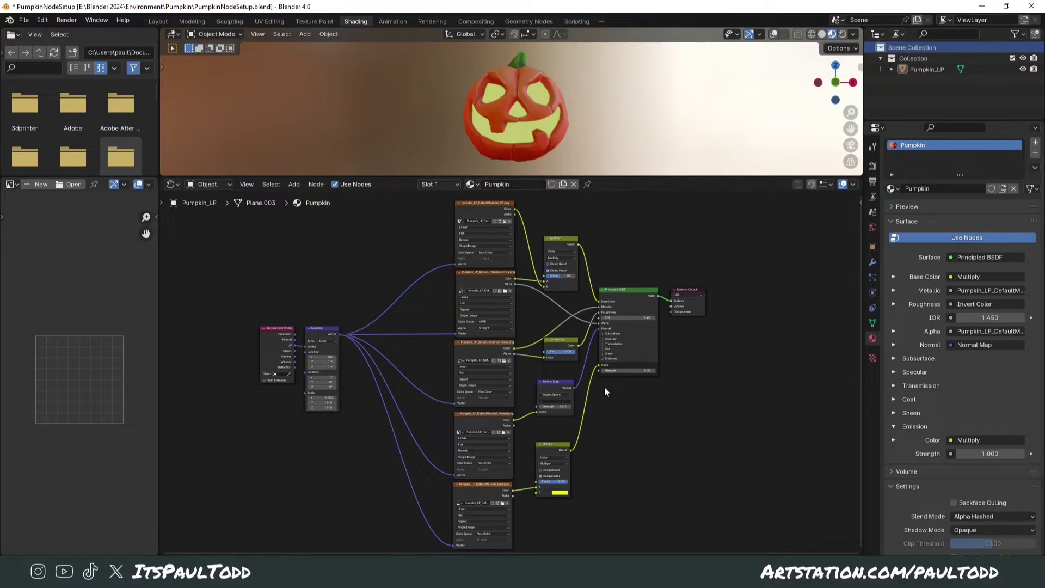
middle_drag(502, 104, 518, 123)
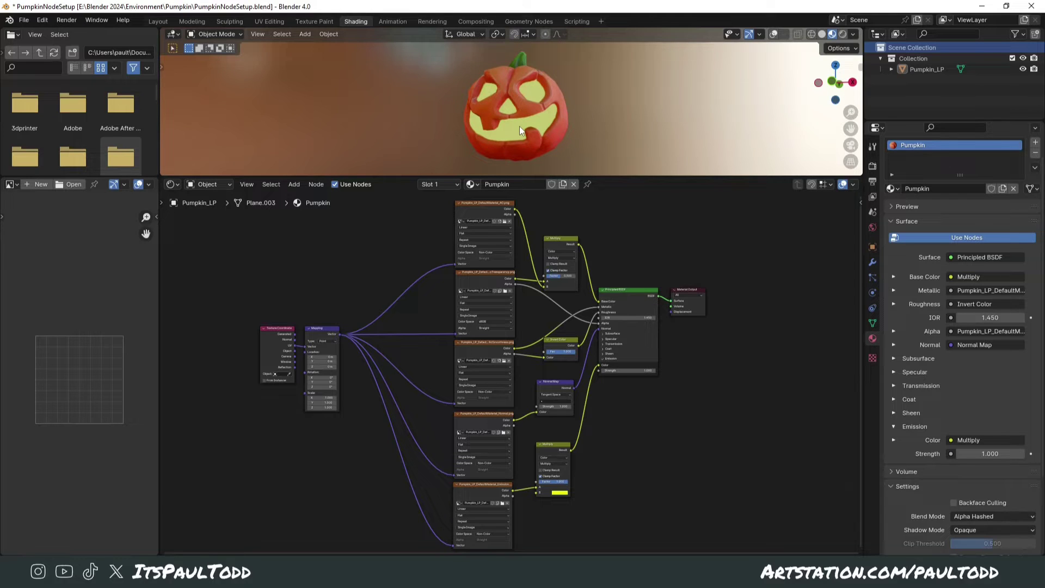
middle_drag(521, 126, 547, 136)
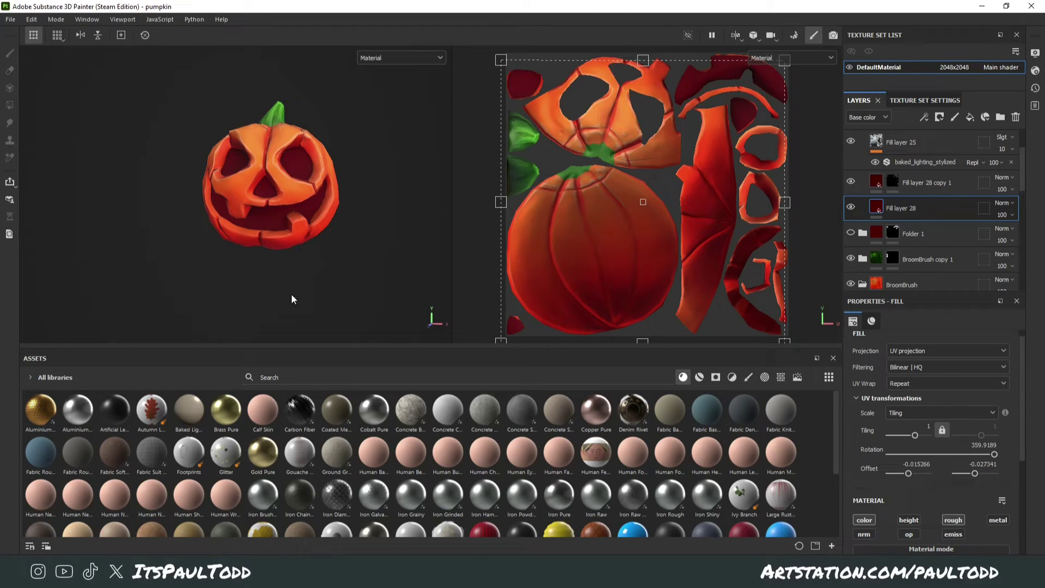
In Substance 3D Painter, open the texture export output templates and show the Unity Universal Render Pipeline (Metallic Standard) preset.
click(11, 19)
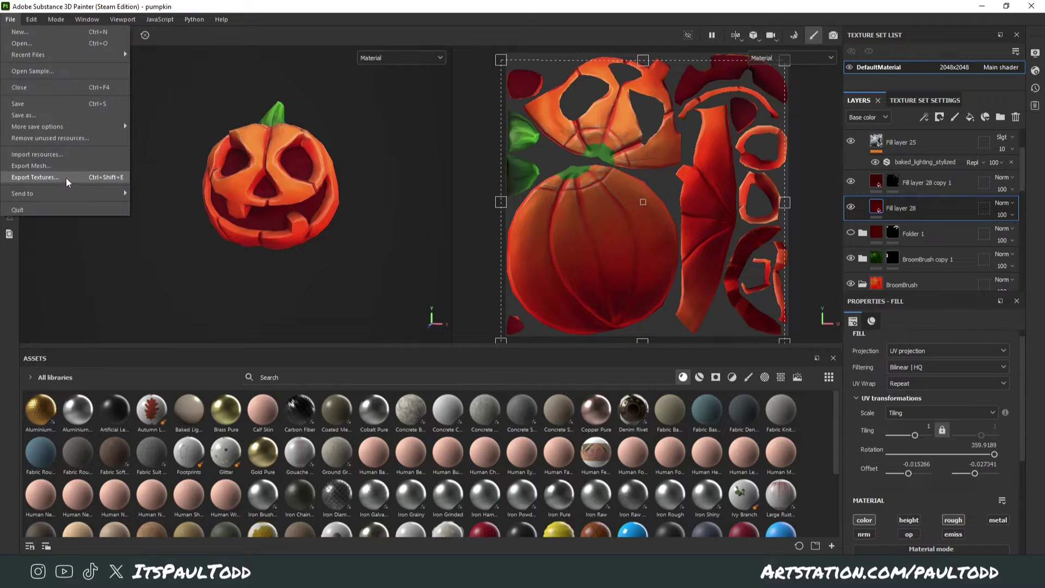
click(67, 178)
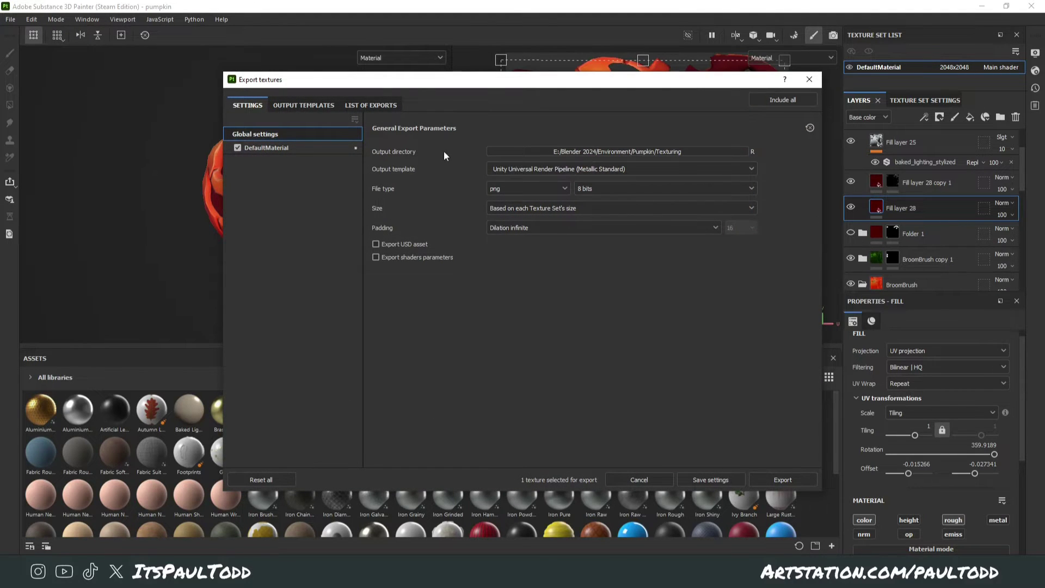
click(321, 106)
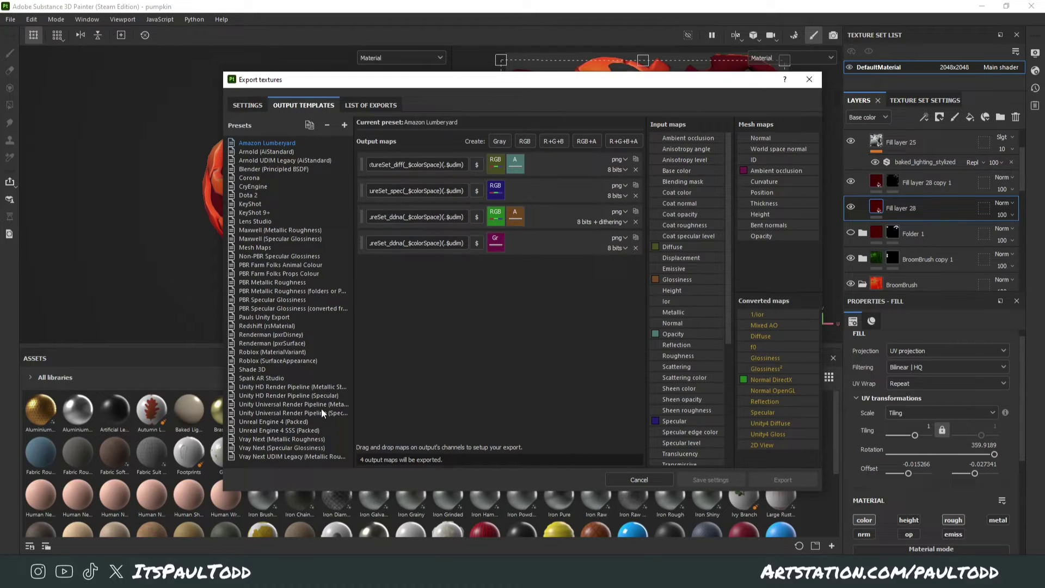
click(322, 407)
Examine the preset's AlbedoTransparency, MetallicSmoothness, Normal, Emission and AO output maps, and close the export settings without exporting.
mouse_move(390, 169)
mouse_down()
mouse_move(378, 170)
mouse_move(397, 172)
mouse_up()
click(403, 186)
click(401, 186)
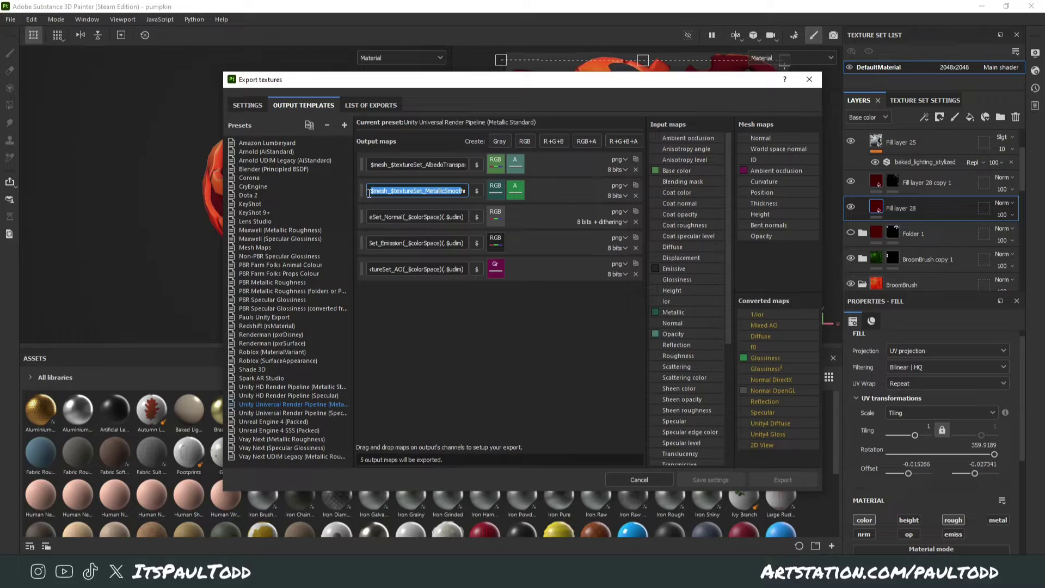
click(426, 217)
click(409, 243)
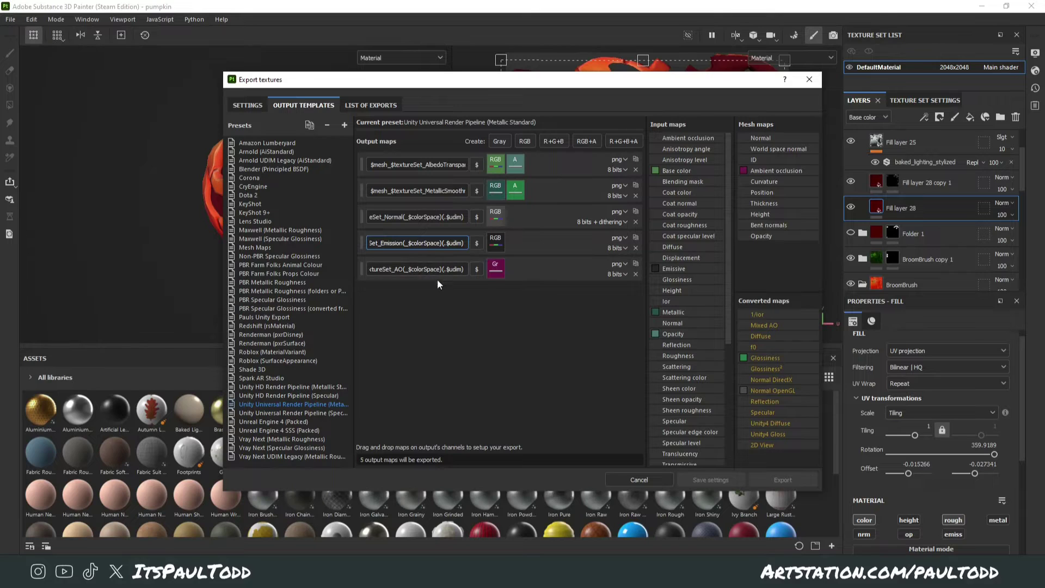
click(633, 479)
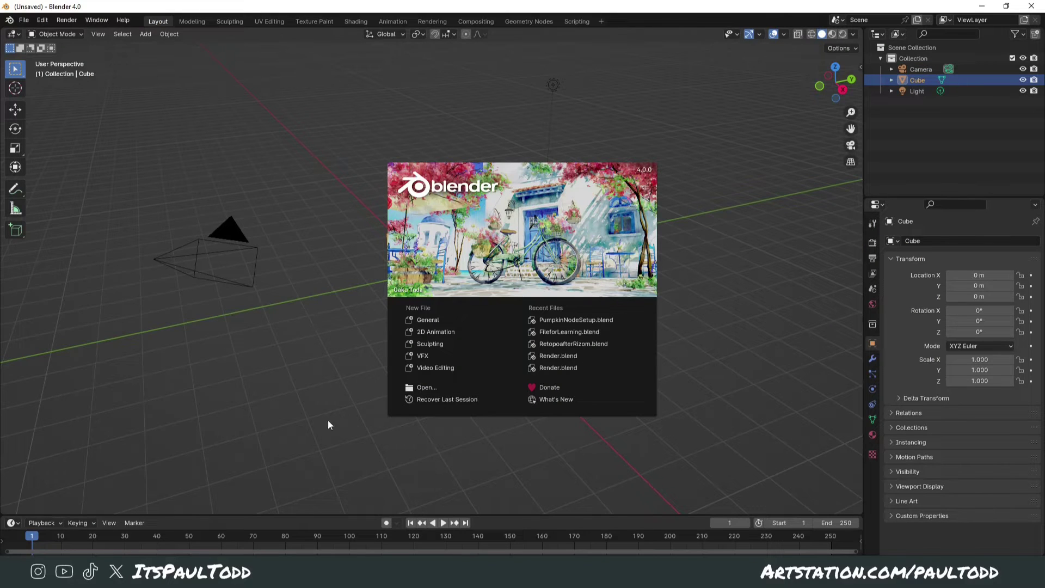
In a new Blender scene, delete the default camera, cube and light.
click(147, 74)
drag(139, 69, 616, 441)
key(Delete)
Import Pumpkin.fbx from the Pumpkin project's FBX folder and frame the model in the view.
click(24, 19)
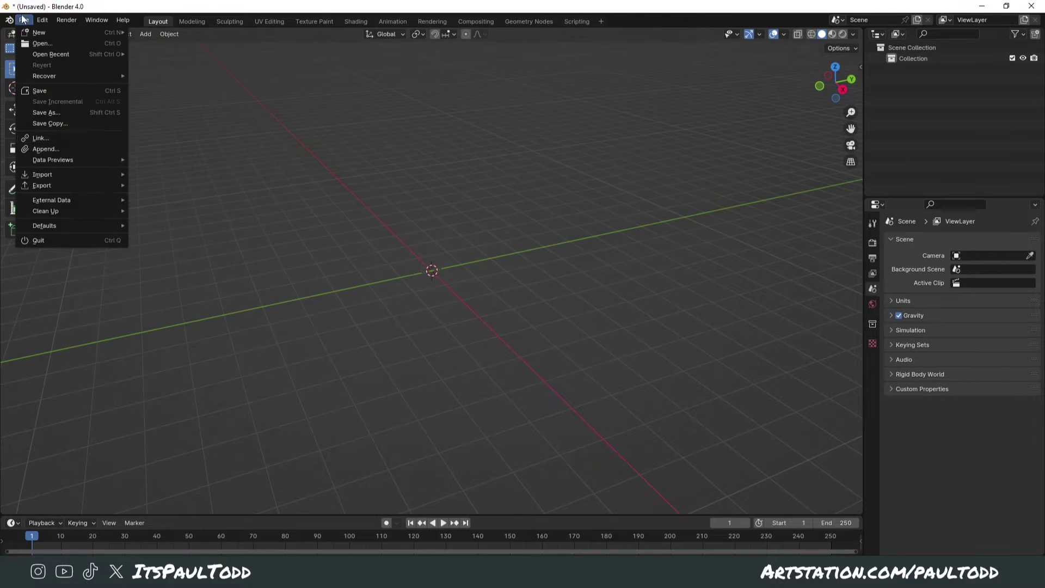
mouse_move(73, 174)
click(159, 283)
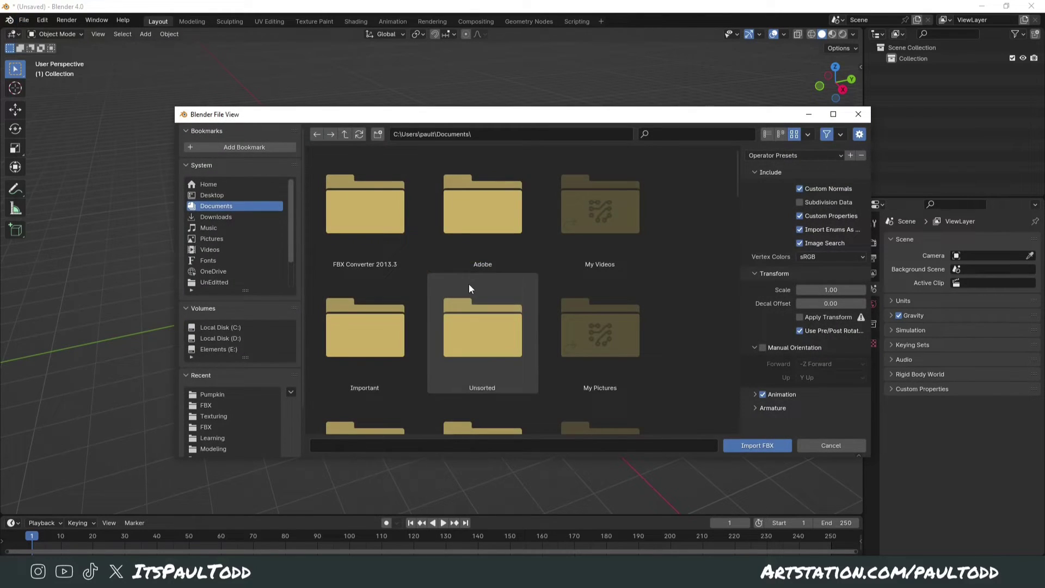
click(214, 395)
double_click(365, 204)
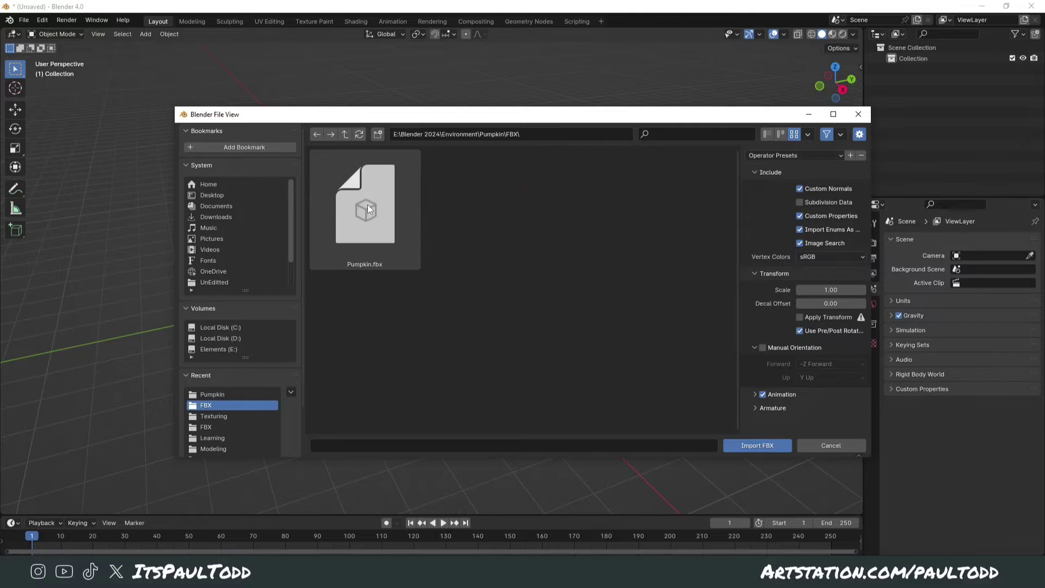
double_click(368, 205)
key(KP_Decimal)
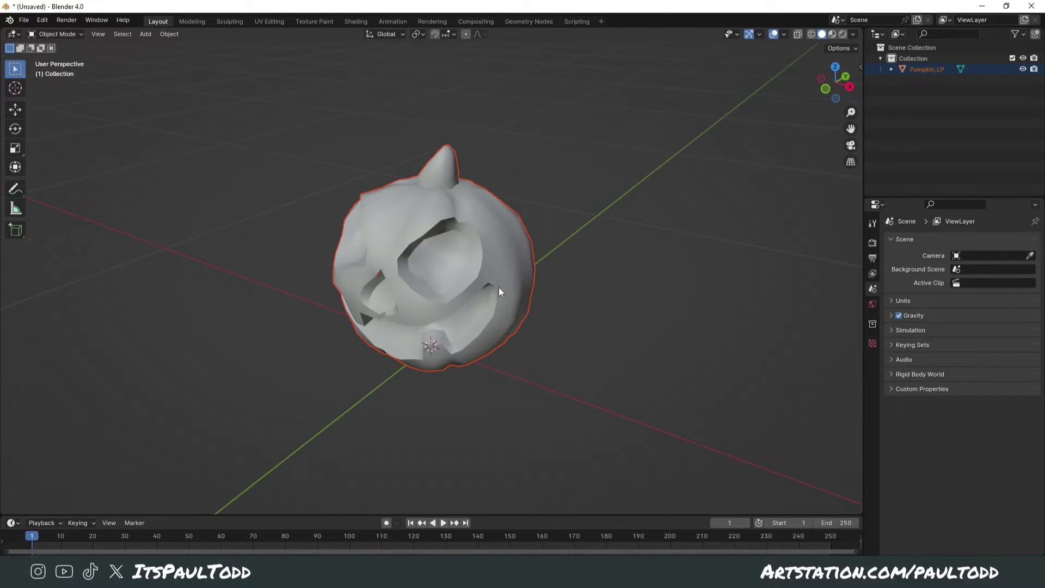
Select the imported pumpkin, facing its front, and display it in Material Preview shading.
mouse_move(498, 286)
middle_down()
mouse_move(713, 359)
mouse_move(682, 362)
mouse_move(474, 294)
middle_up()
click(682, 362)
click(475, 294)
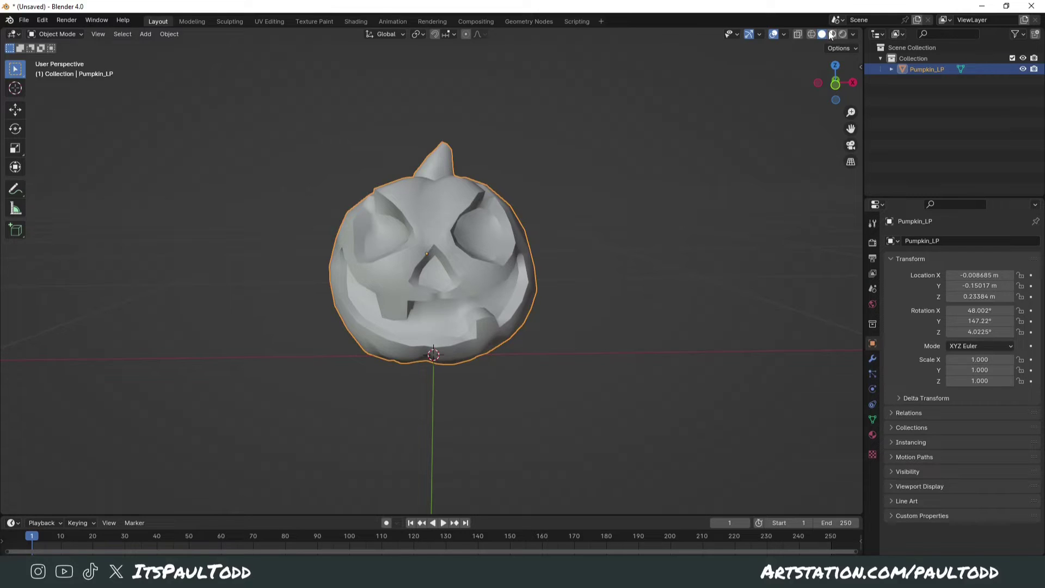
key(z)
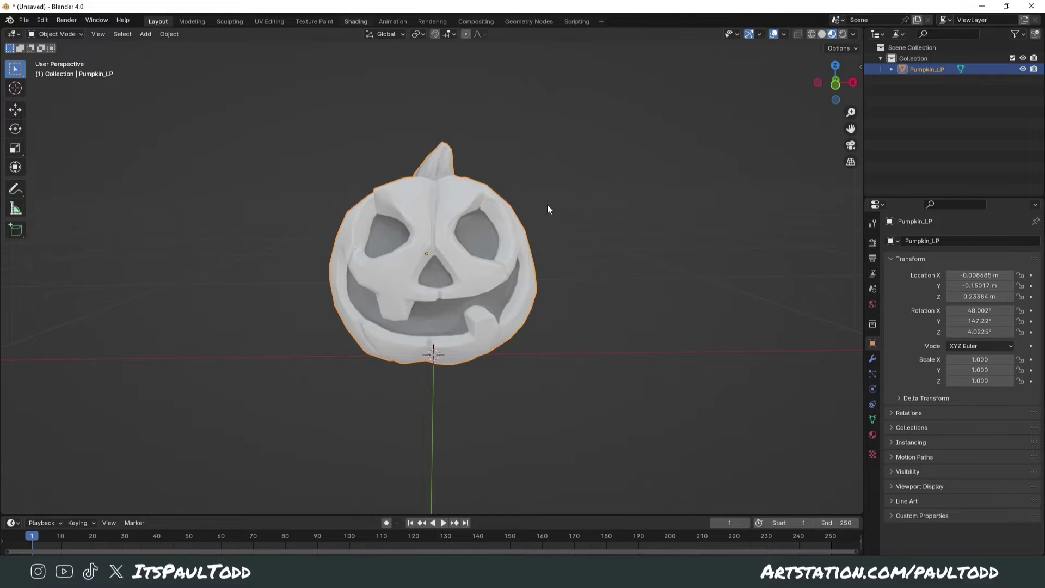
Switch to the Shading workspace, enlarge the node editor and frame the pumpkin in the 3D view.
key(ctrl+Page_Down)
key(ctrl+Page_Down)
key(ctrl+Page_Down)
key(ctrl+Page_Down)
key(ctrl+Page_Down)
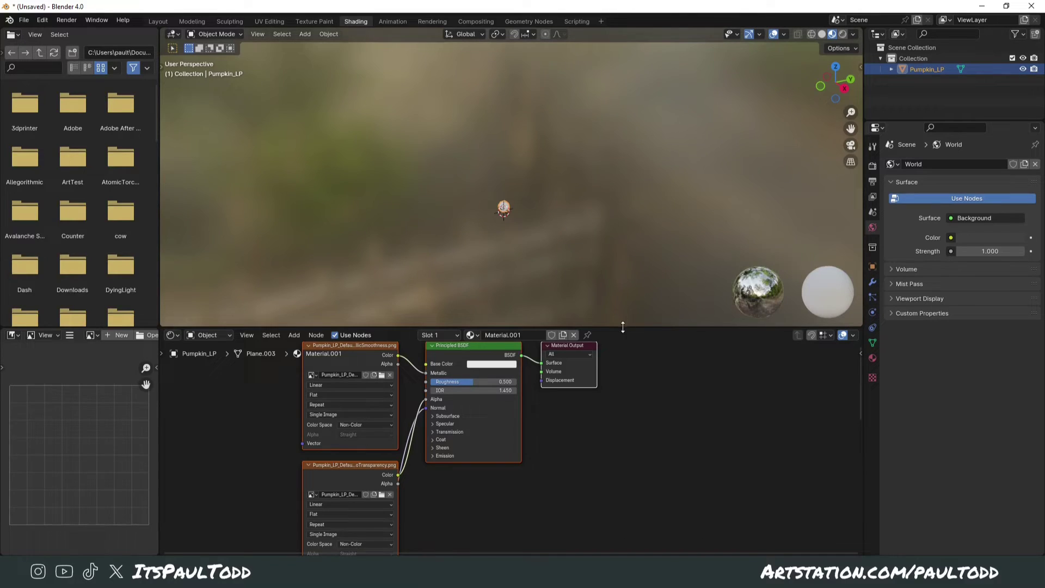
drag(623, 326, 622, 175)
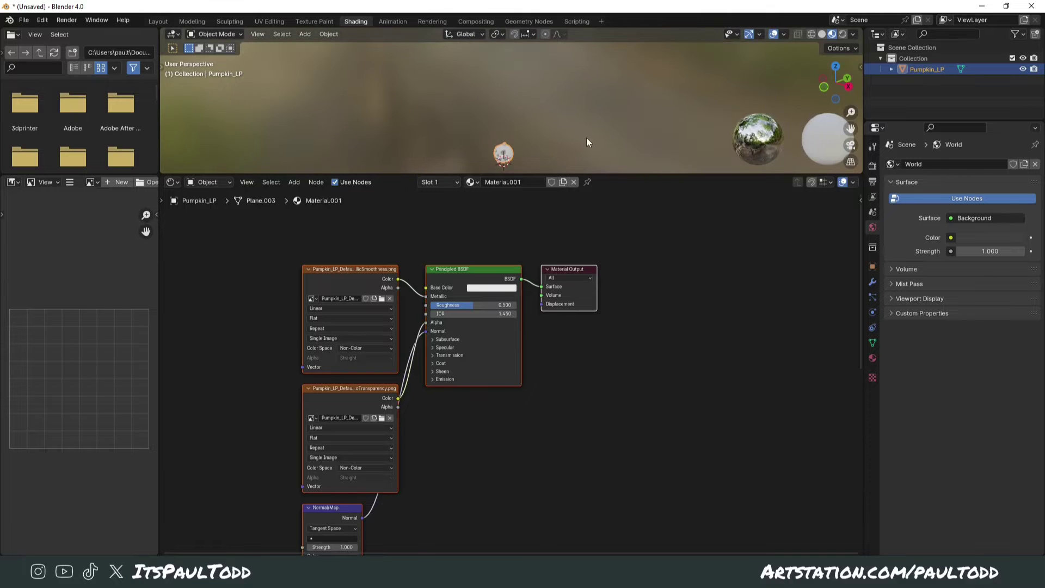
key(KP_Decimal)
scroll(588, 120, up, 4)
middle_drag(582, 116, 609, 119)
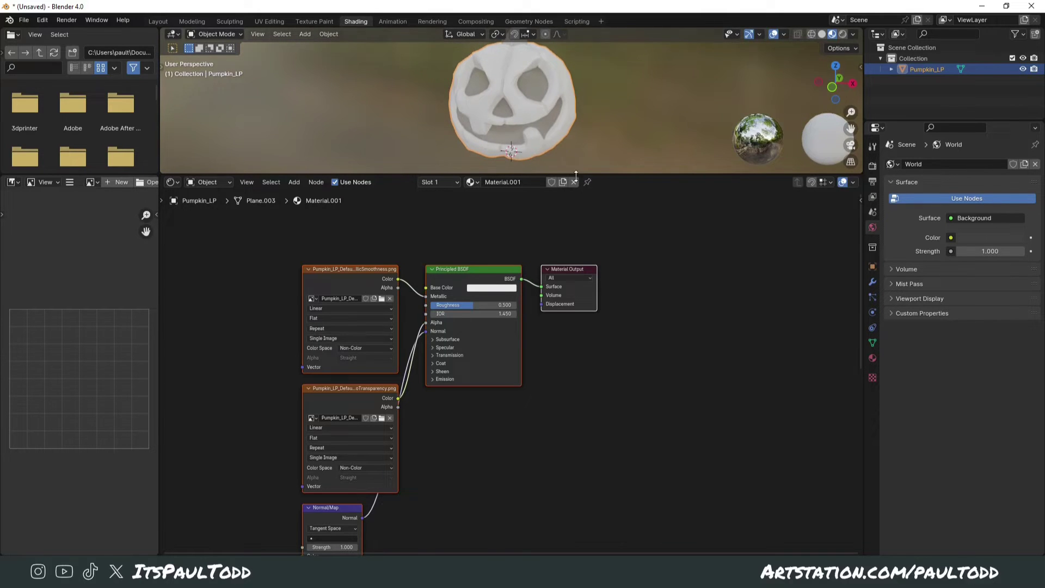
Replace the pumpkin's imported material with a new material named Pumpkin.
click(563, 183)
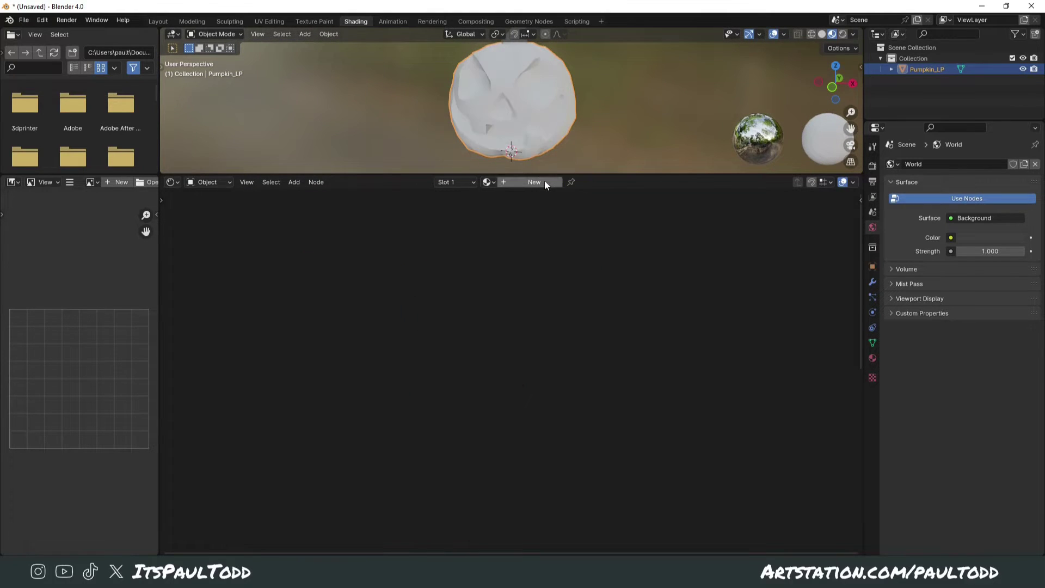
text(Pumpkin)
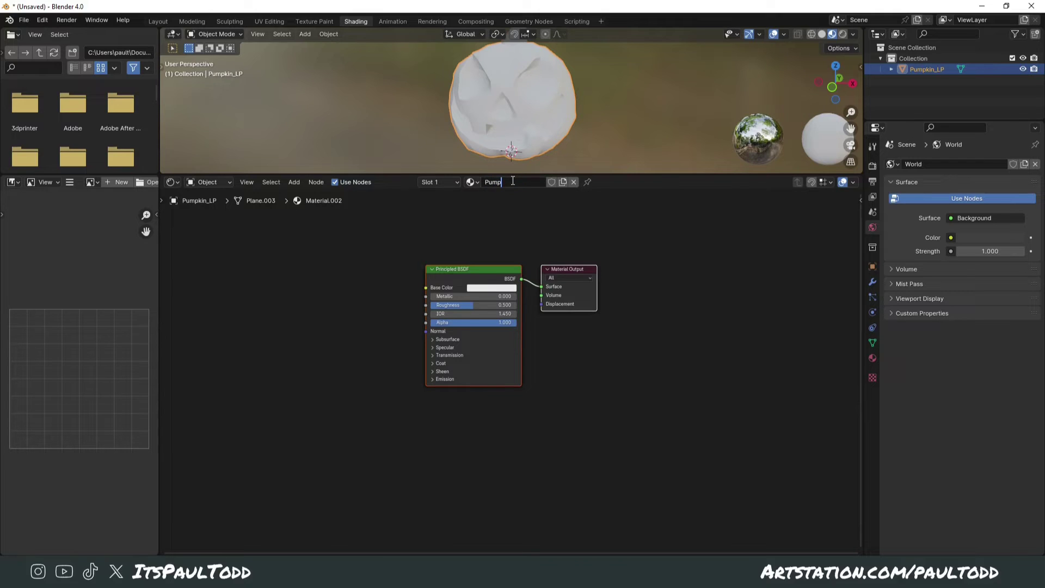
key(Return)
Move the Principled BSDF and Material Output nodes aside and add an Image Texture node in front of the shader.
drag(481, 268, 548, 276)
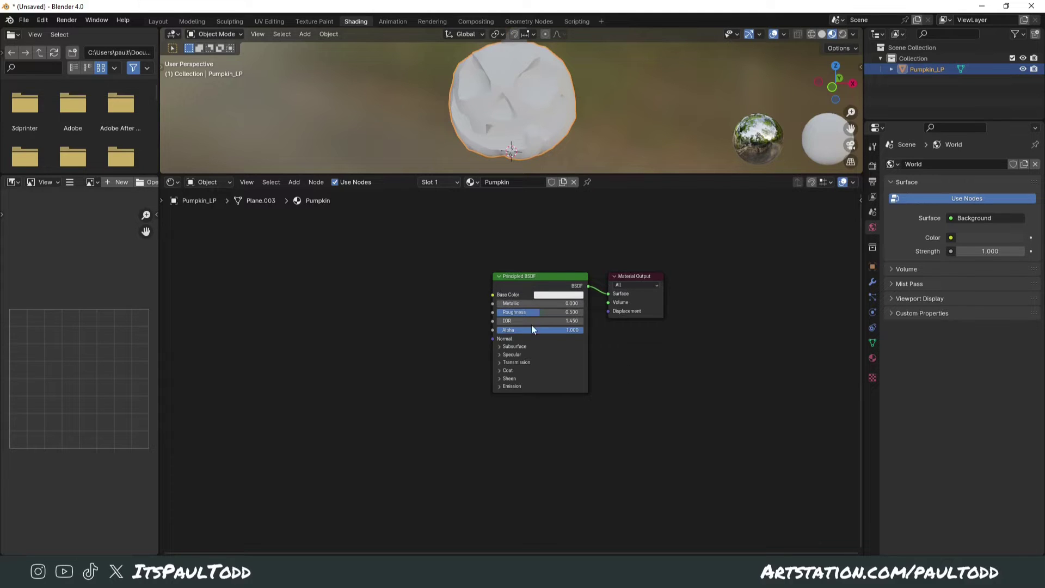
click(524, 277)
click(385, 291)
key(shift+a)
click(380, 283)
text(image)
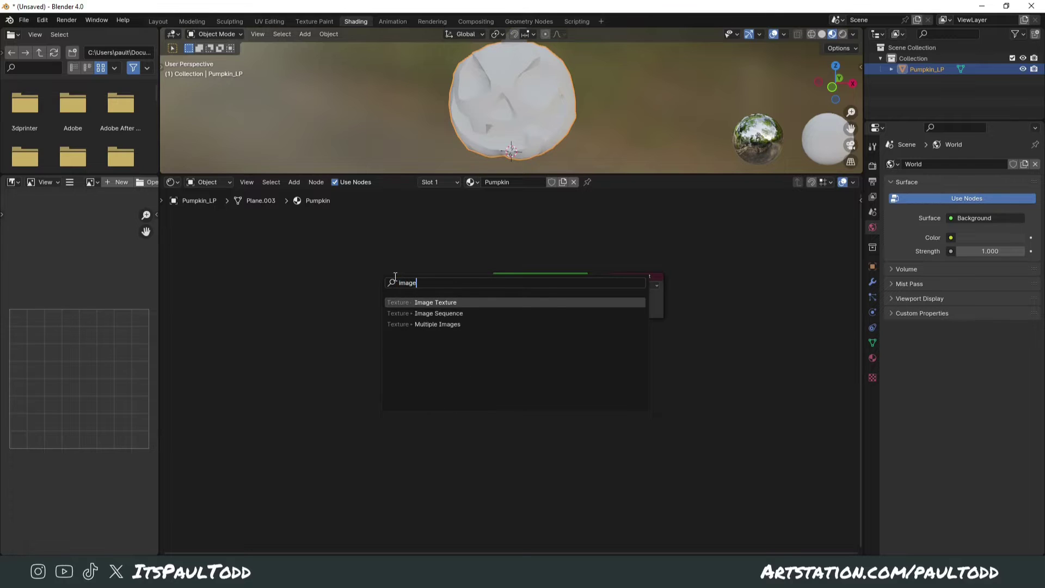
key(Return)
click(314, 240)
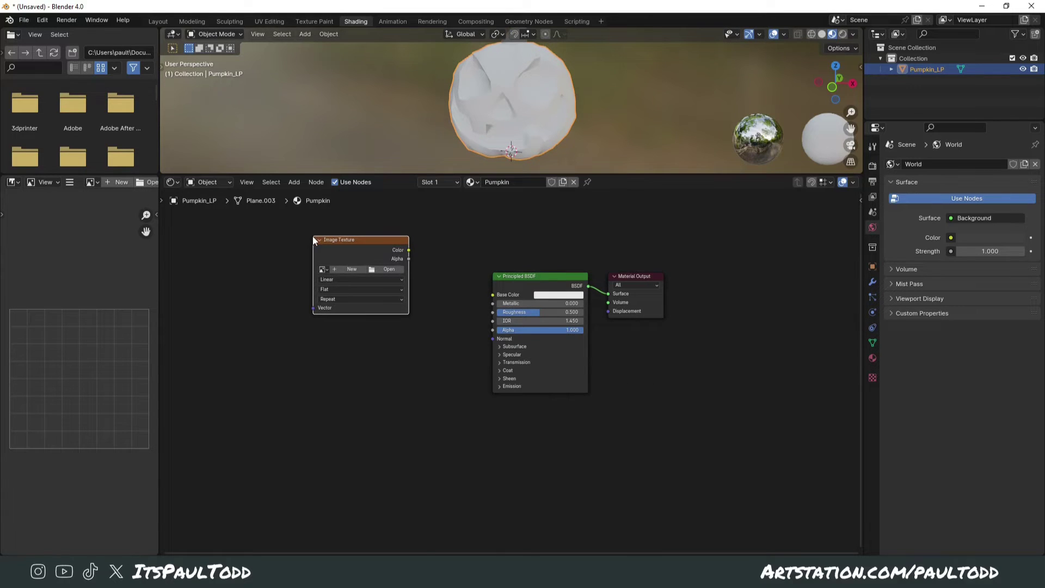
key(shift+a)
drag(366, 246, 375, 265)
key(shift+a)
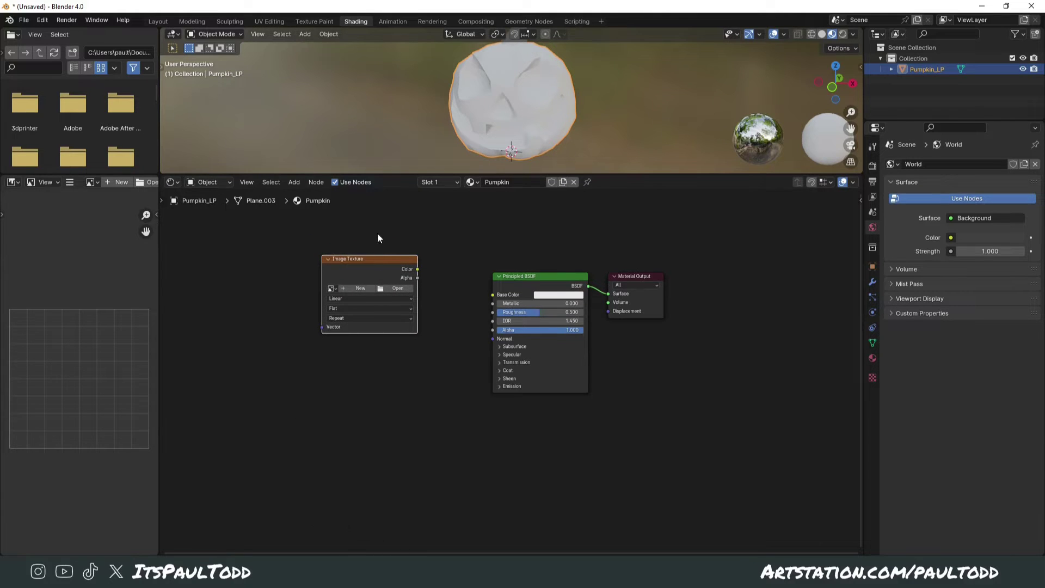
Load Pumpkin_LP_DefaultMaterial_AlbedoTransparency.png from the Texturing folder into the Image Texture node and shift the node slightly away from the shader.
click(392, 289)
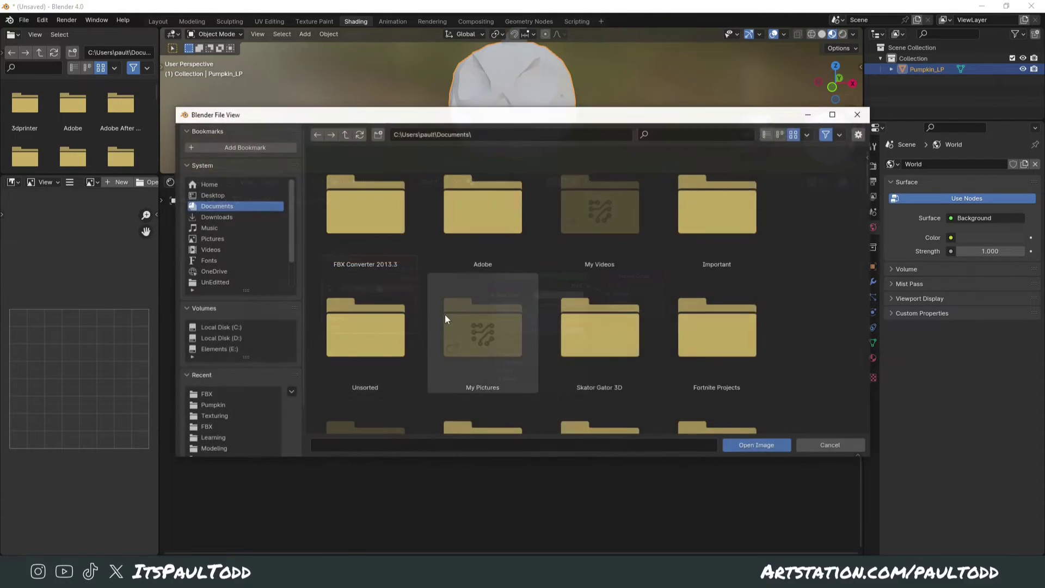
click(221, 398)
click(345, 134)
double_click(464, 189)
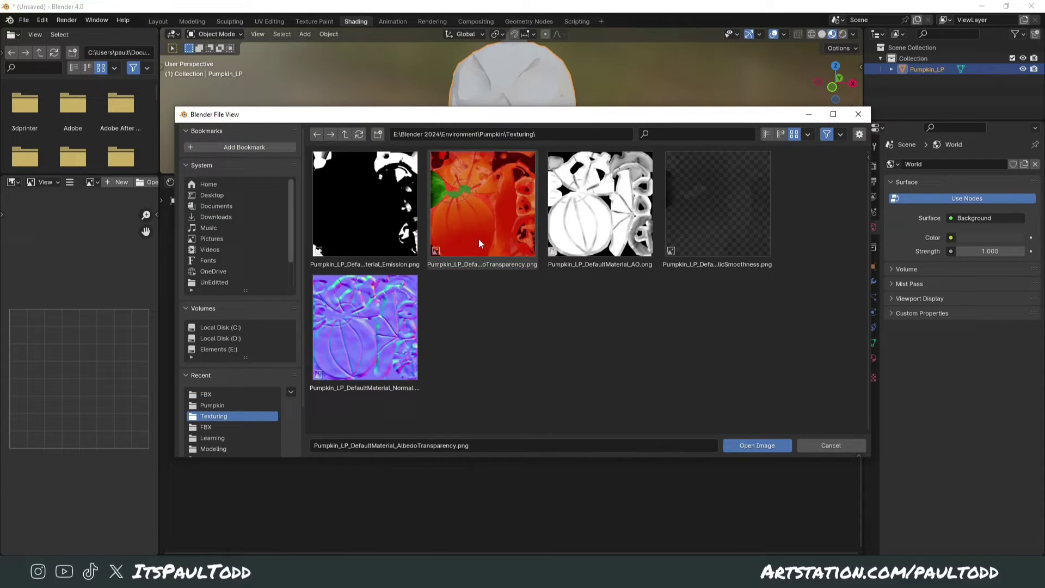
double_click(481, 243)
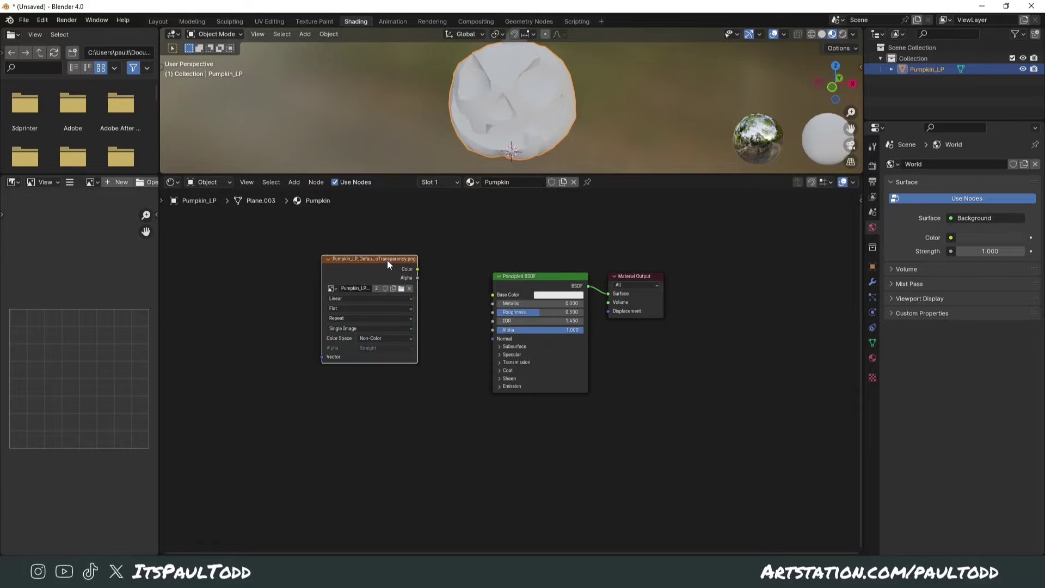
drag(387, 260, 372, 261)
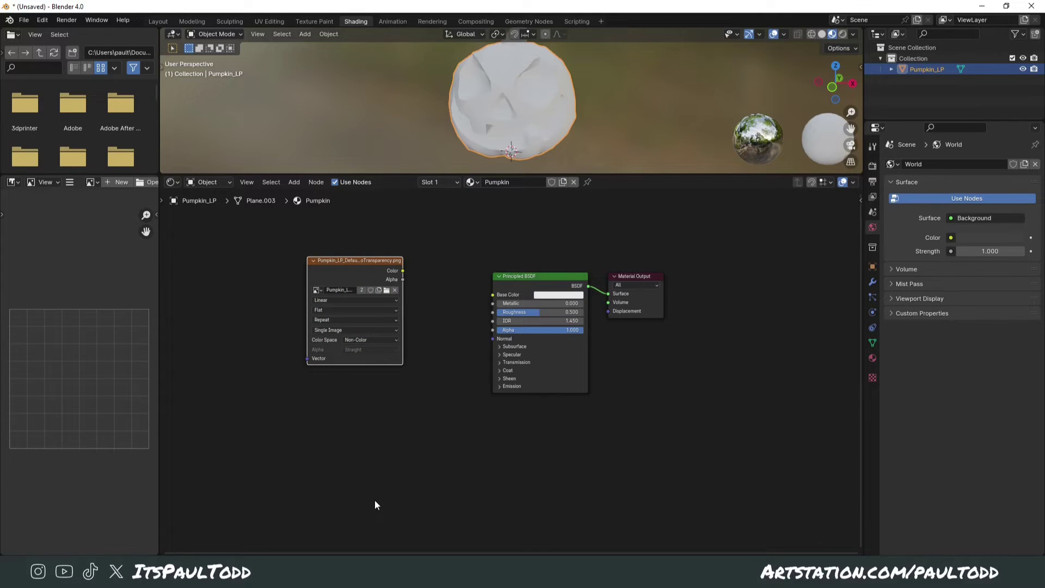
Connect the albedo texture's Color to the Principled BSDF's Base Color and its Alpha to the shader's Alpha.
scroll(408, 312, up, 1)
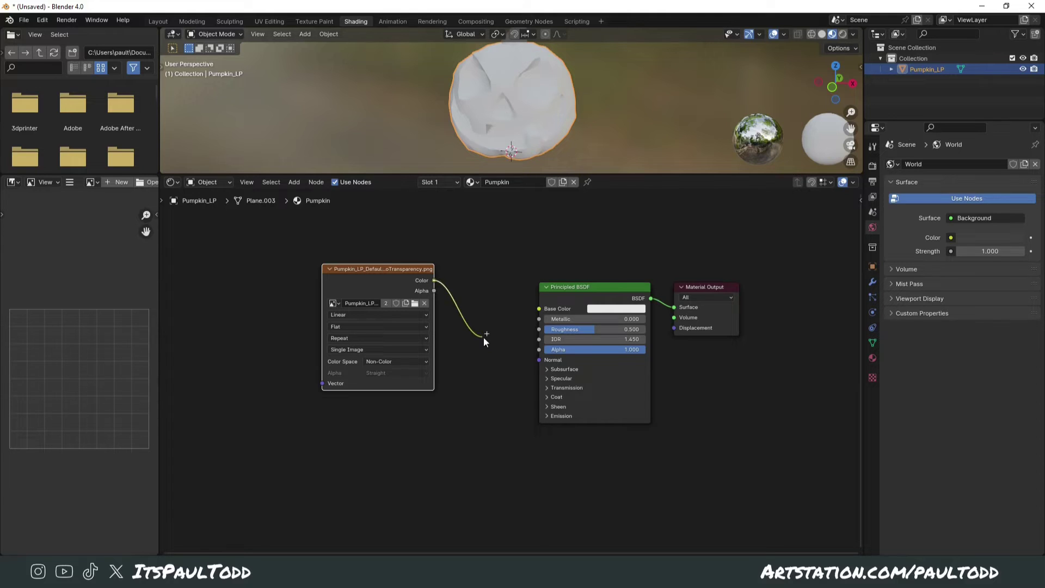
drag(484, 337, 539, 309)
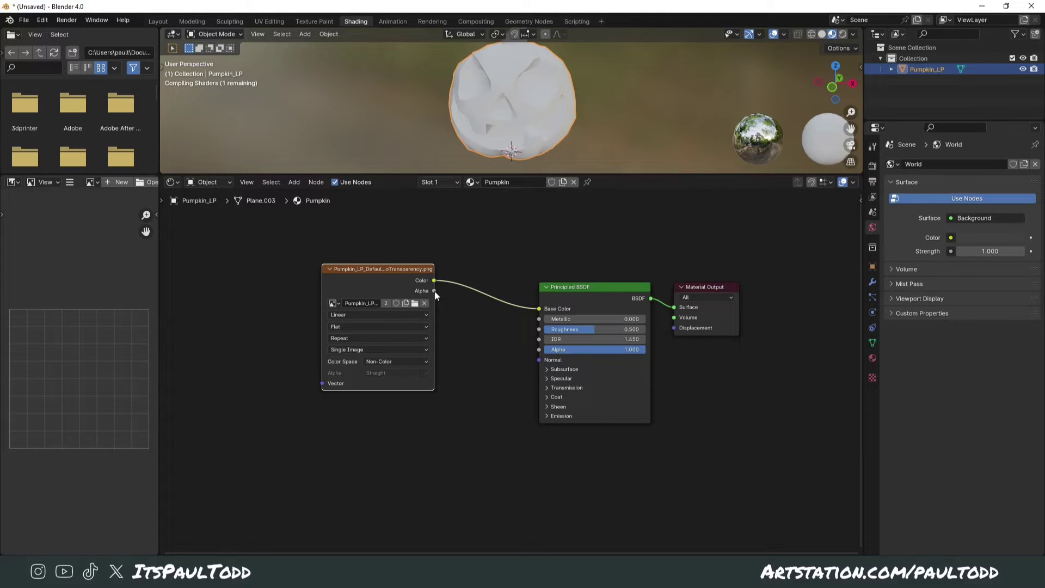
drag(435, 292, 538, 349)
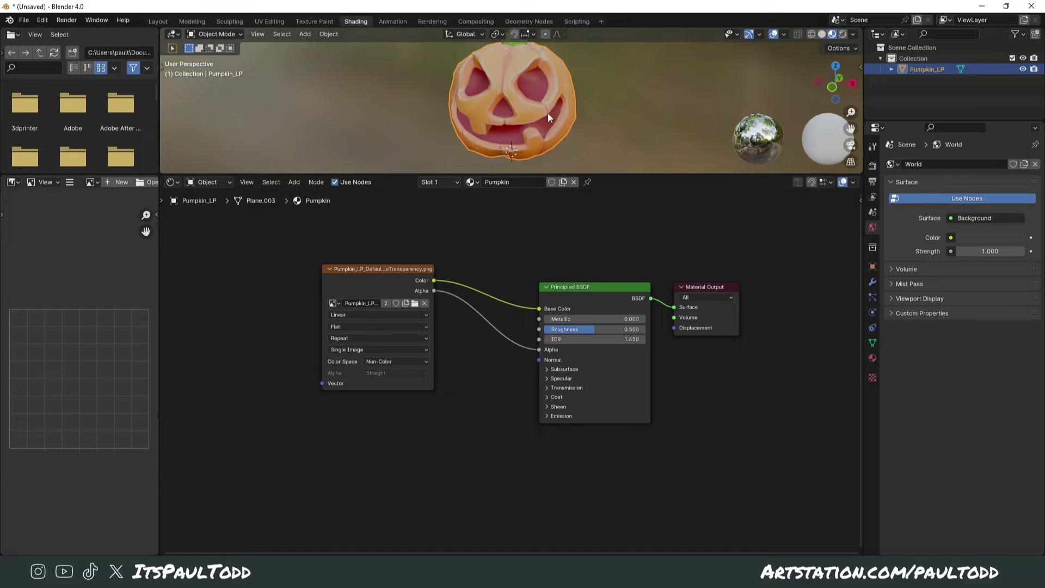
Set the AlbedoTransparency texture node's color space to sRGB.
scroll(612, 131, down, 1)
middle_drag(537, 145, 566, 133)
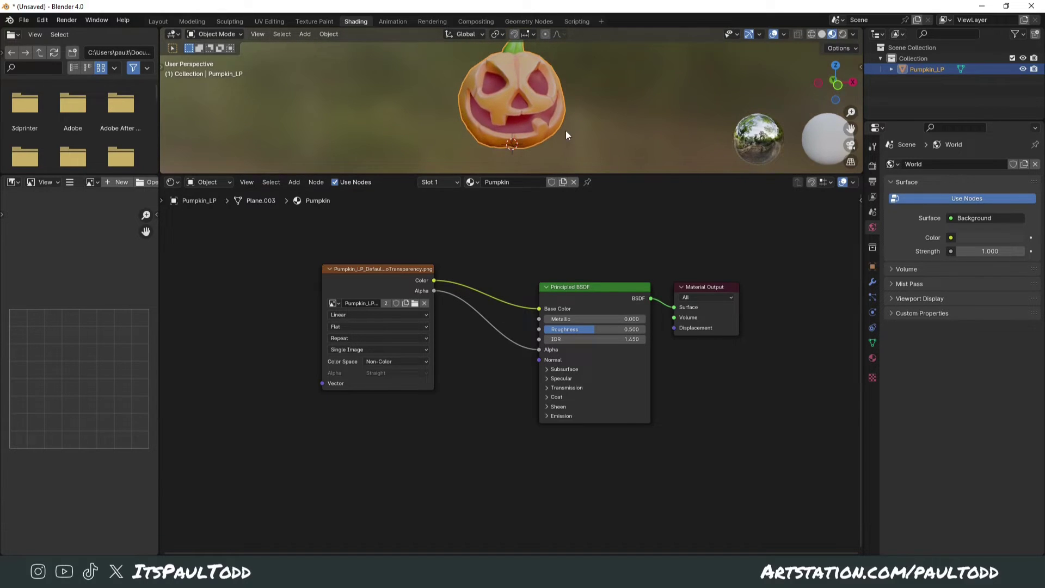
click(411, 361)
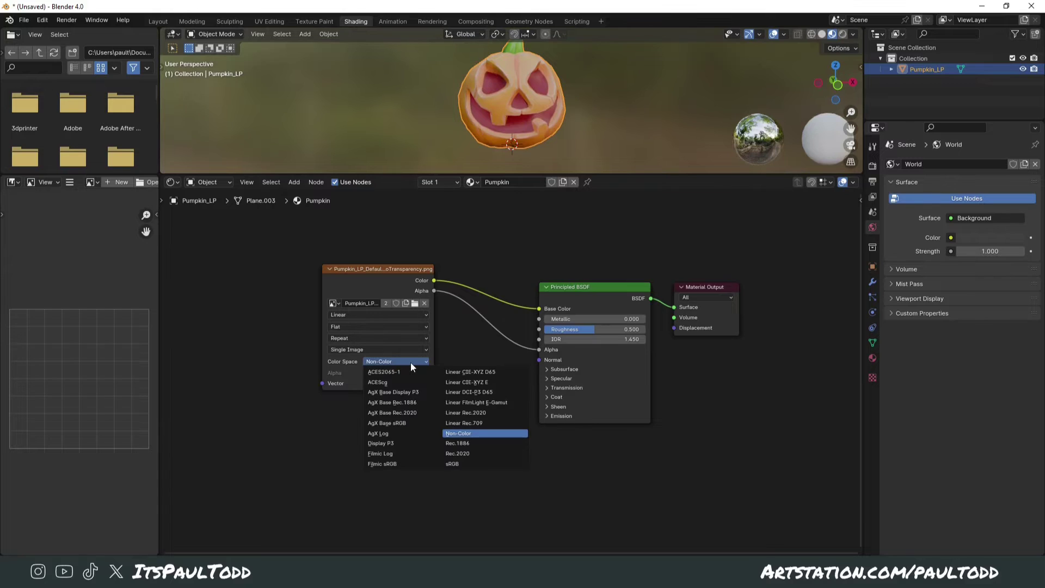
click(468, 464)
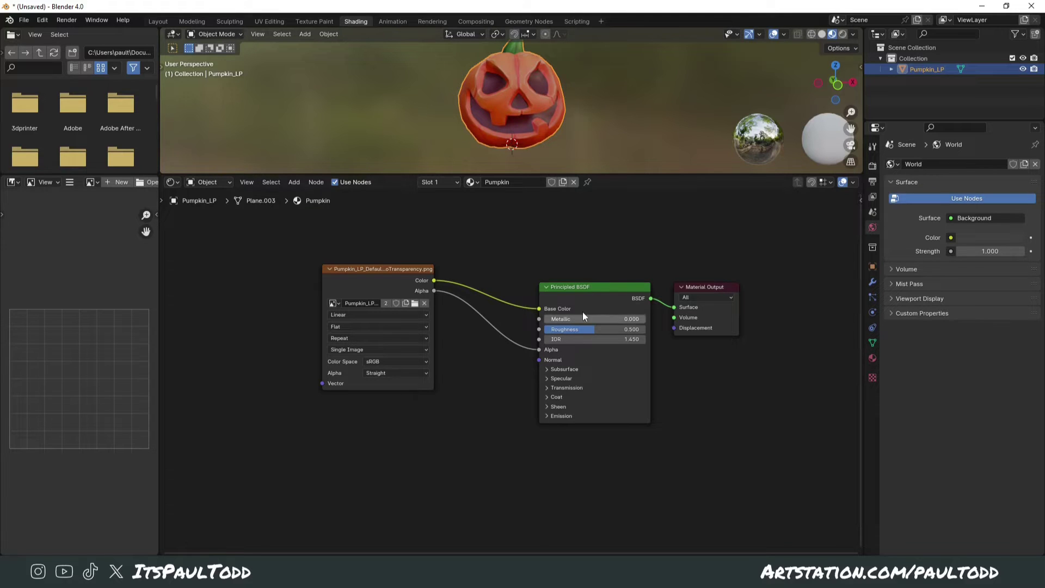
Open the Pumpkin material's properties and examine its Blend Mode and Shadow Mode settings.
click(547, 348)
click(873, 357)
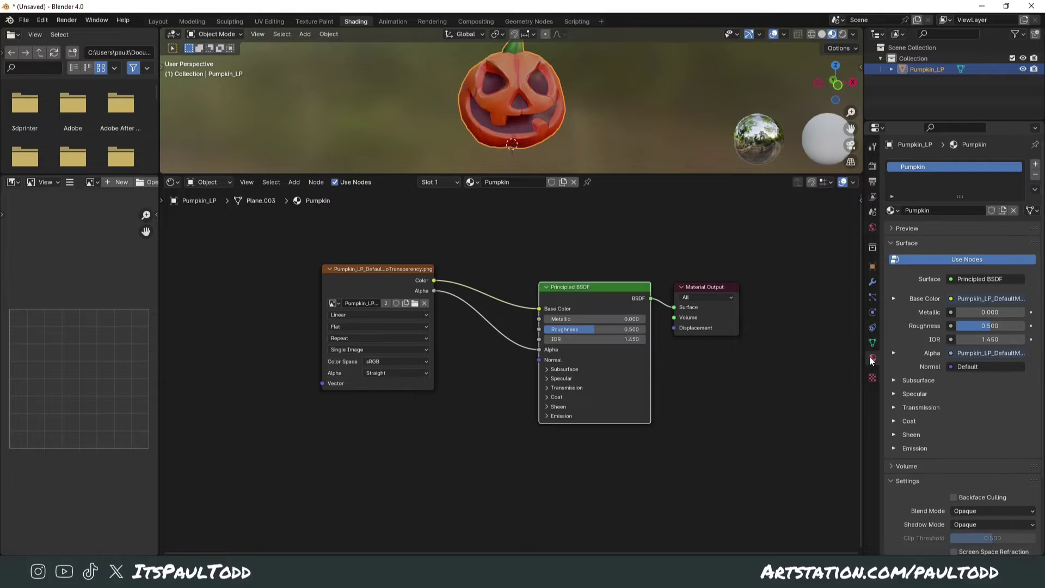
click(970, 523)
scroll(707, 472, down, 1)
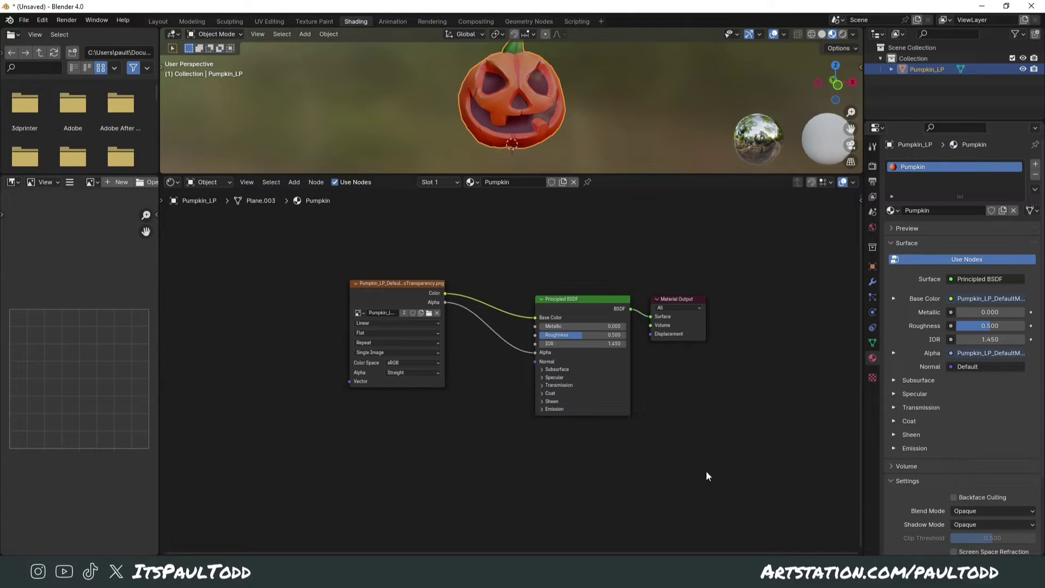
scroll(577, 488, up, 1)
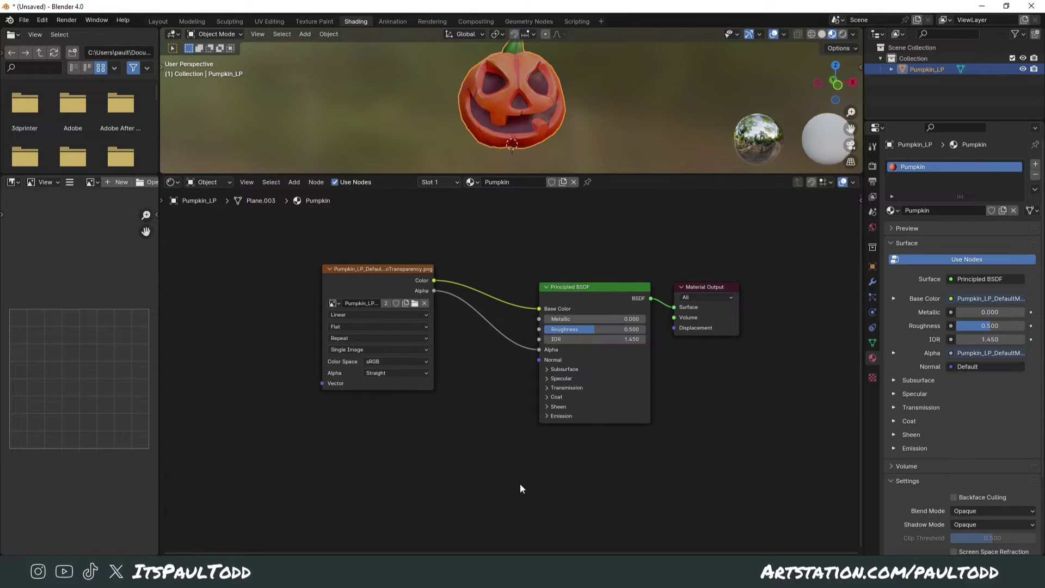
Add Texture Coordinate and Mapping nodes feeding the albedo texture's Vector, and place the pair lower and further away from it.
middle_drag(520, 484, 548, 466)
scroll(540, 454, down, 1)
click(411, 264)
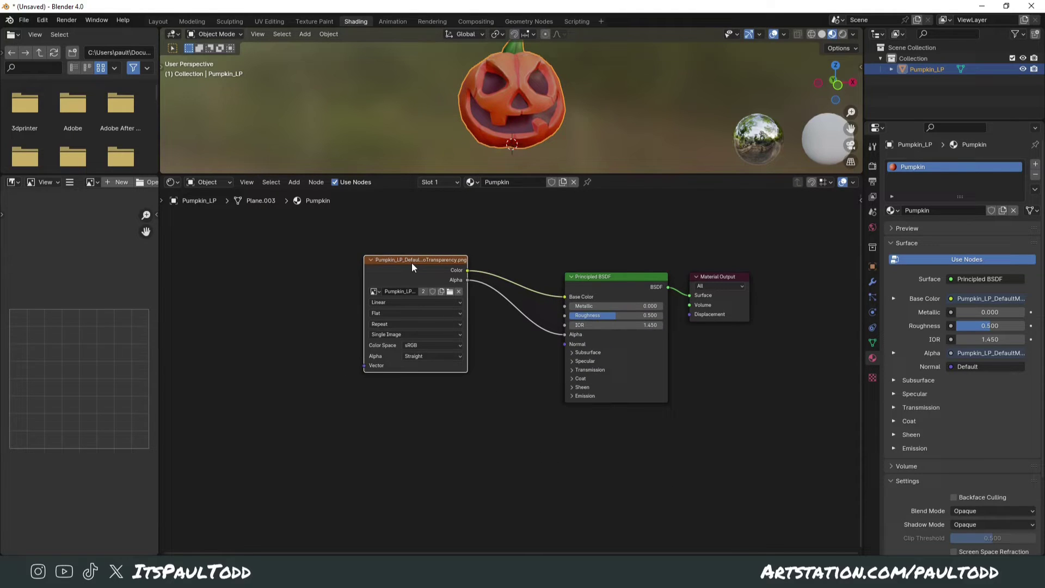
key(ctrl+t)
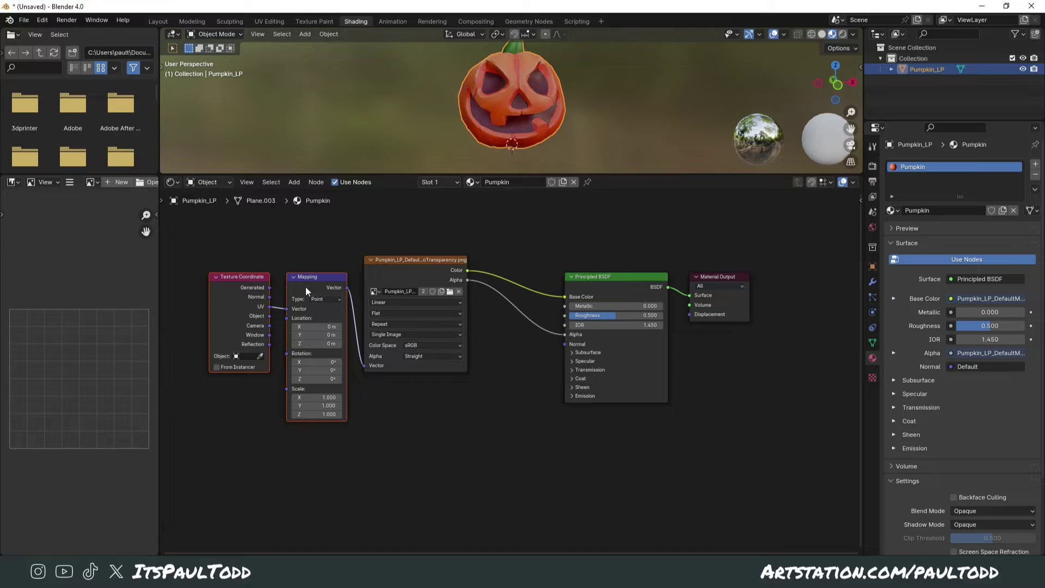
drag(290, 300, 234, 416)
scroll(330, 421, down, 2)
middle_drag(333, 420, 369, 359)
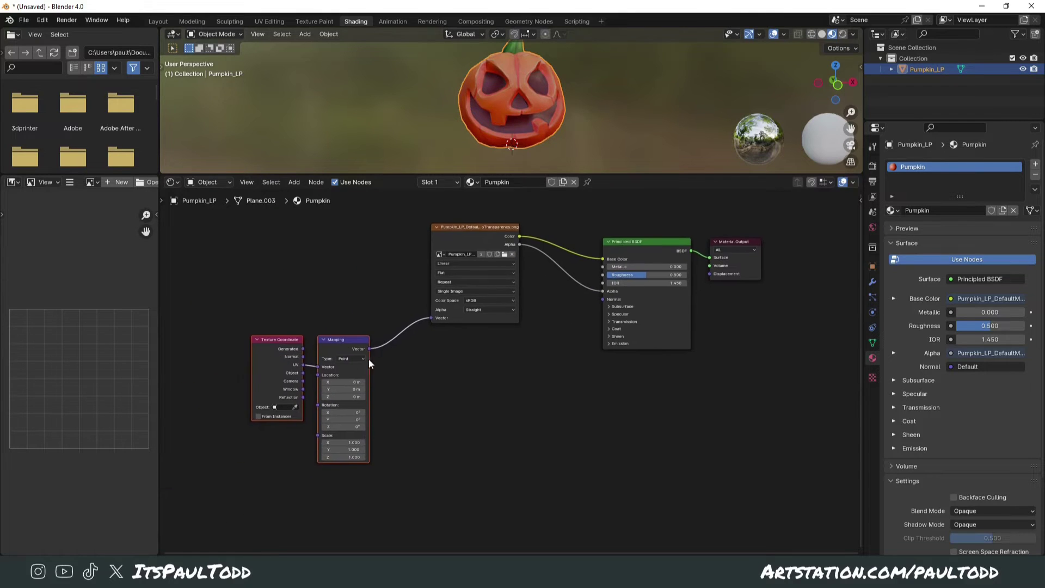
drag(368, 358, 340, 388)
click(439, 387)
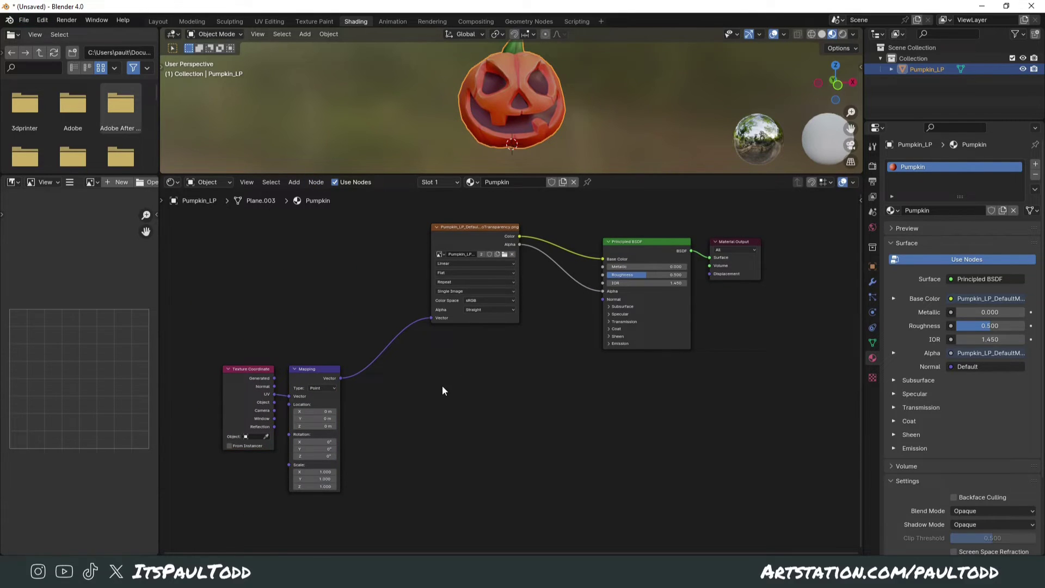
Duplicate the albedo Image Texture node below the original and load Pumpkin_LP_DefaultMaterial_MetallicSmoothness.png into the copy.
middle_drag(428, 376, 418, 374)
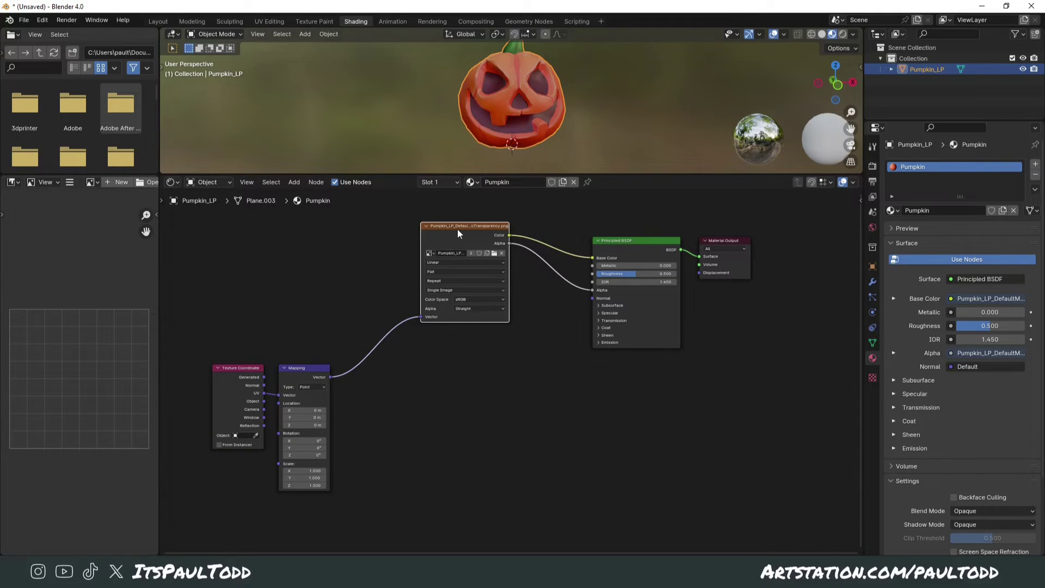
key(shift+d)
click(458, 344)
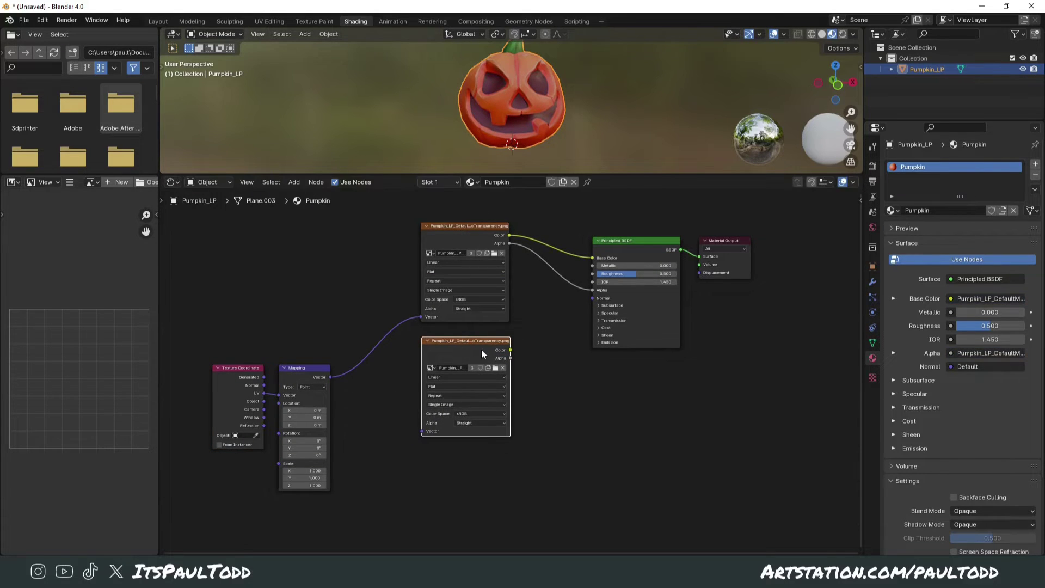
middle_drag(497, 317, 491, 389)
scroll(477, 326, up, 1)
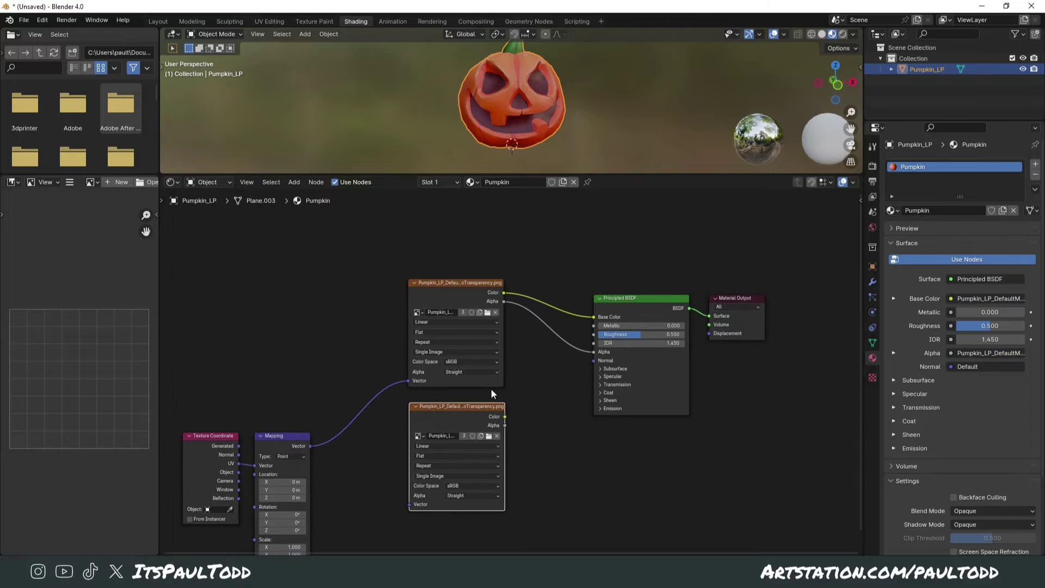
click(489, 436)
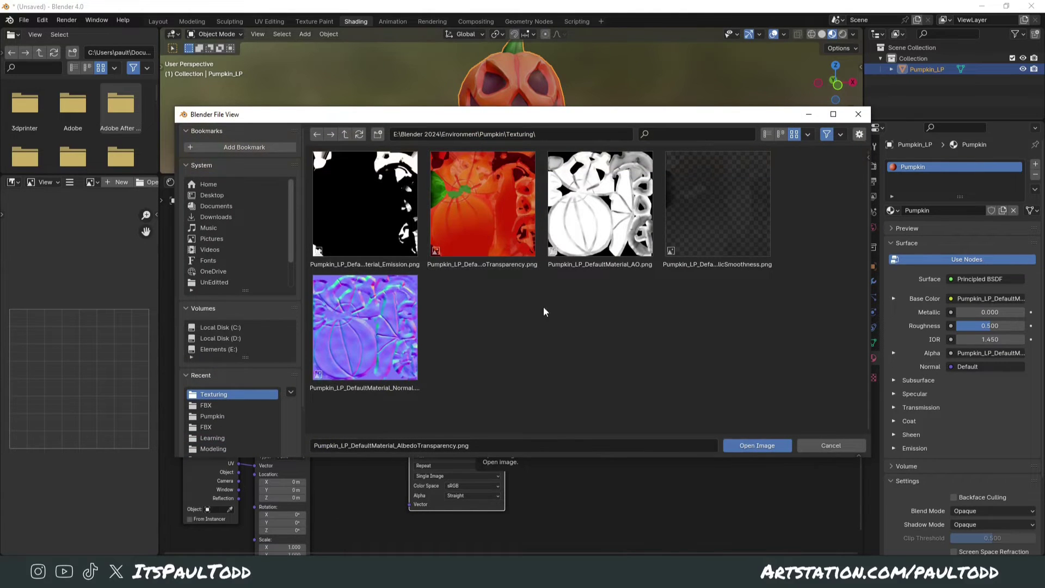
double_click(718, 204)
Connect the MetallicSmoothness texture's Color to the Principled BSDF's Metallic and its Alpha to Roughness.
scroll(527, 379, up, 1)
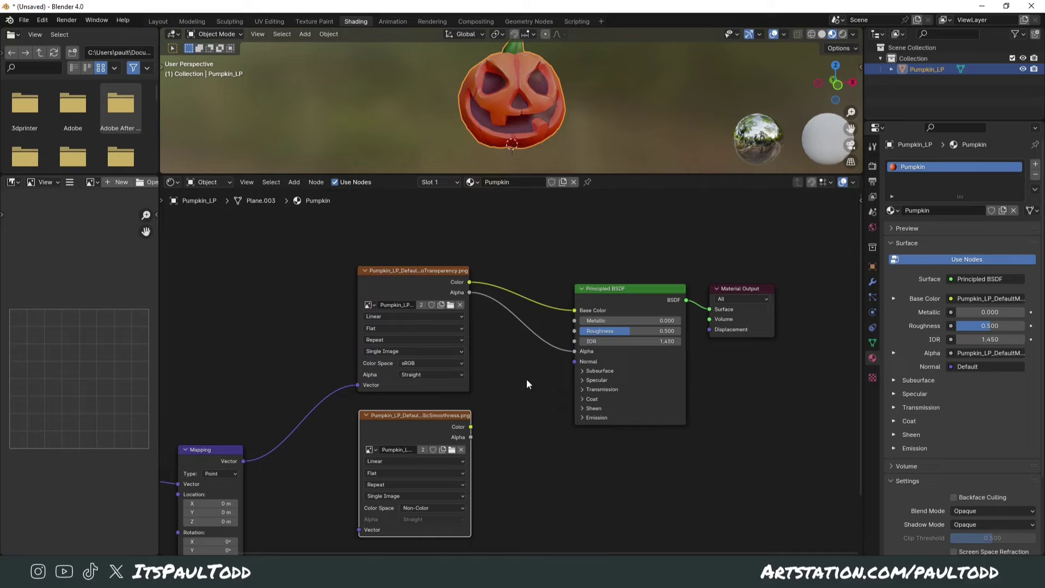
drag(516, 395, 573, 321)
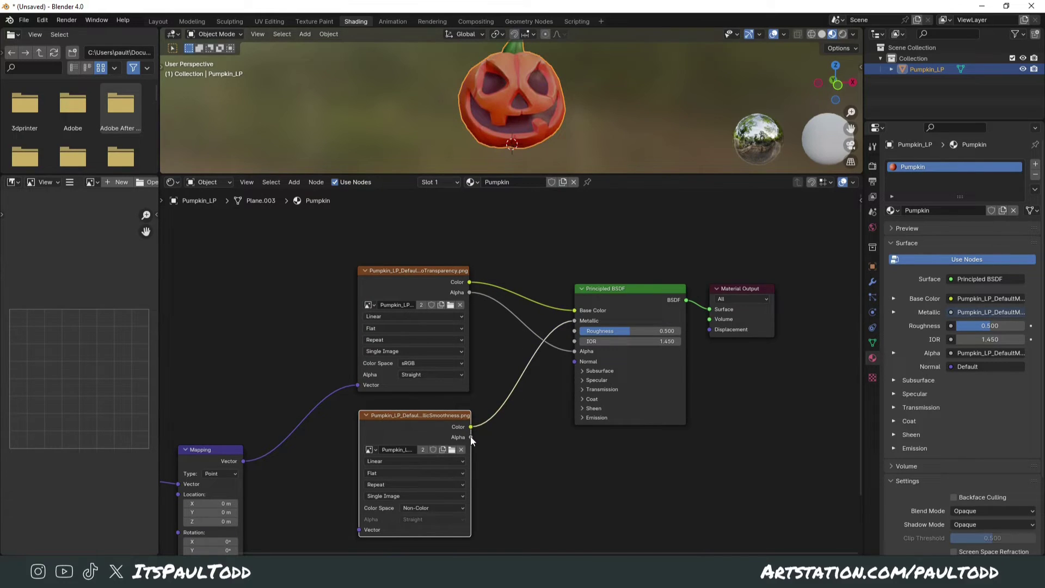
drag(471, 437, 576, 334)
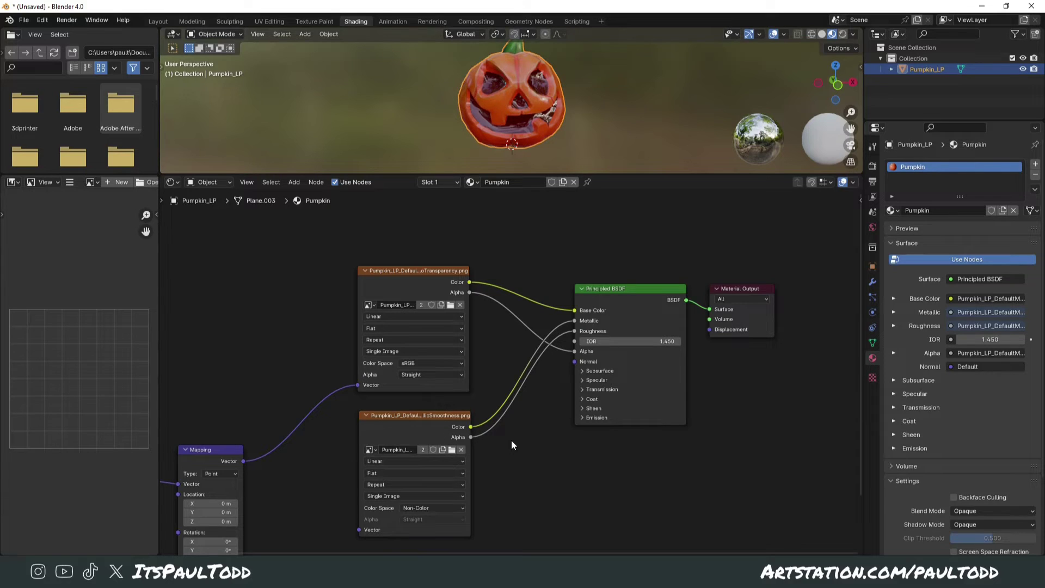
Insert an Invert Color node between the MetallicSmoothness texture's Alpha and Roughness, and connect the Mapping node's Vector to that texture.
key(shift+a)
click(502, 429)
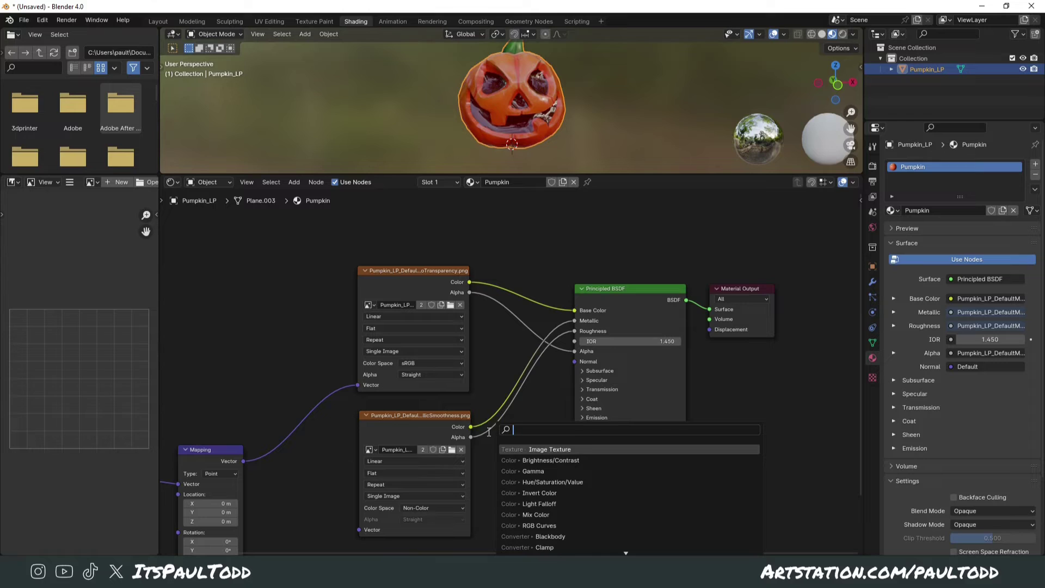
text(invert)
key(Return)
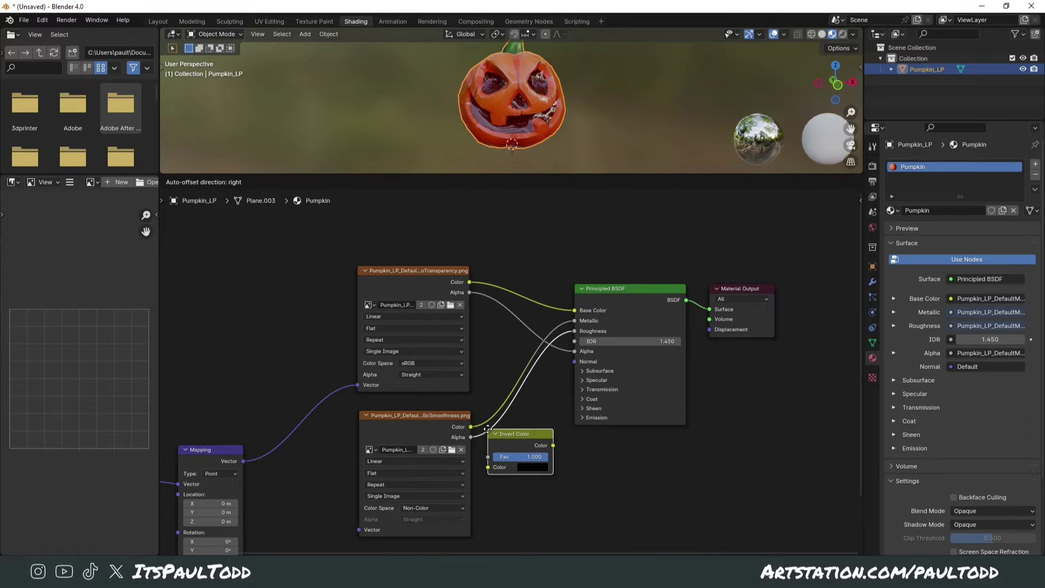
click(489, 433)
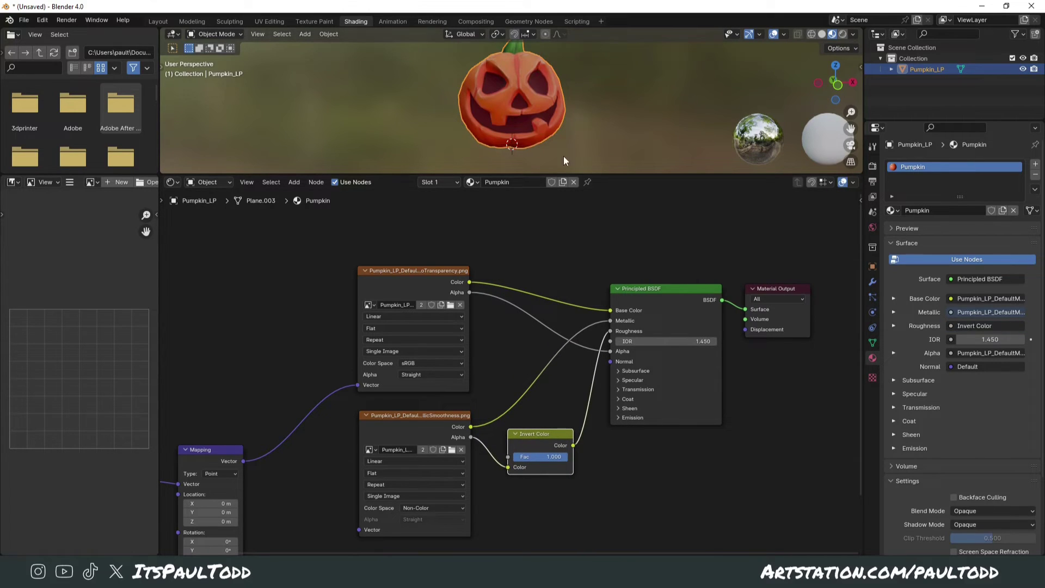
middle_drag(577, 488, 589, 433)
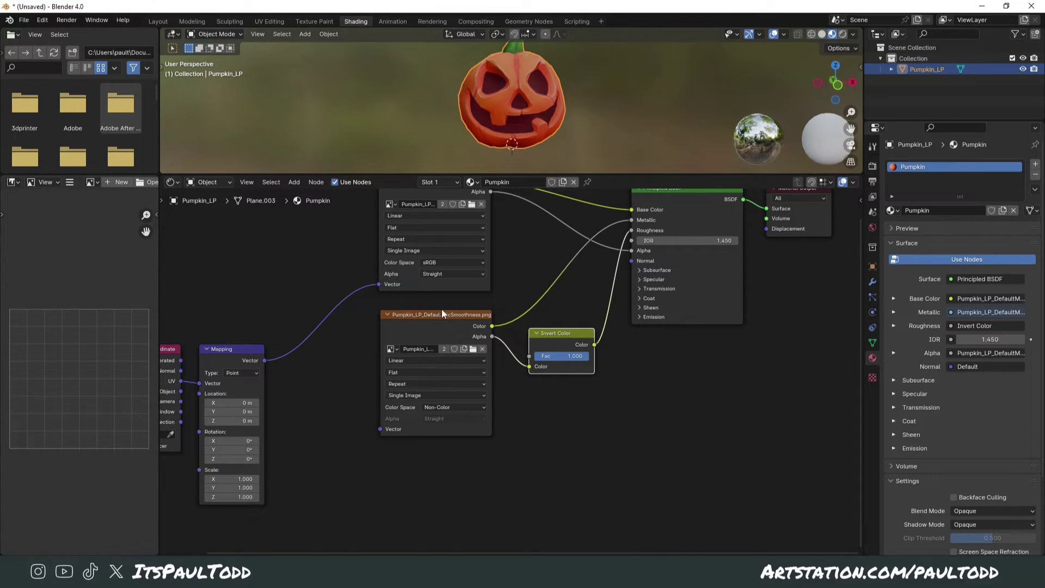
drag(255, 359, 380, 429)
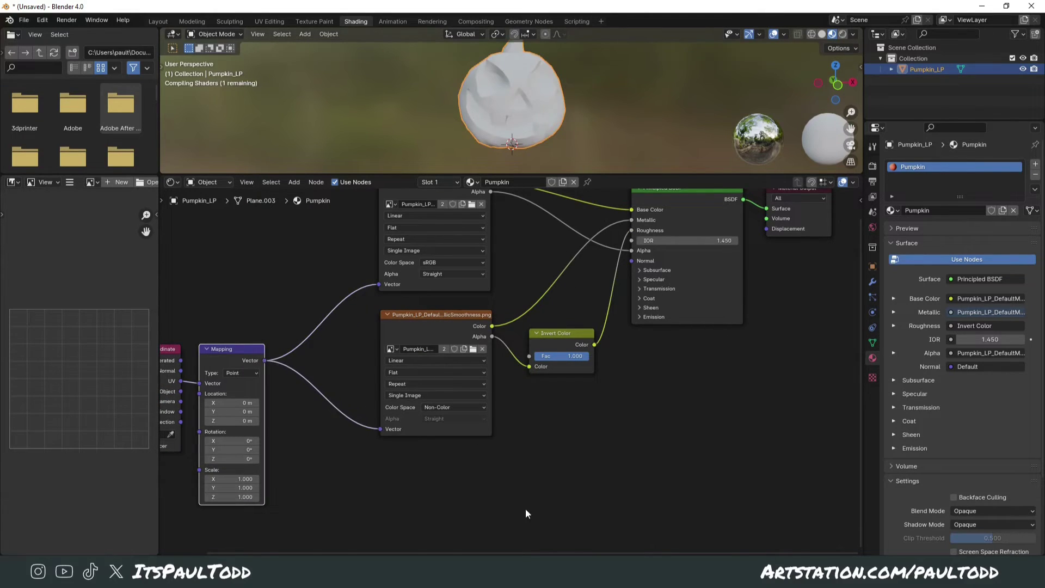
Duplicate the MetallicSmoothness texture node below the original and load Pumpkin_LP_DefaultMaterial_Emission.png into the copy.
middle_drag(501, 460, 511, 404)
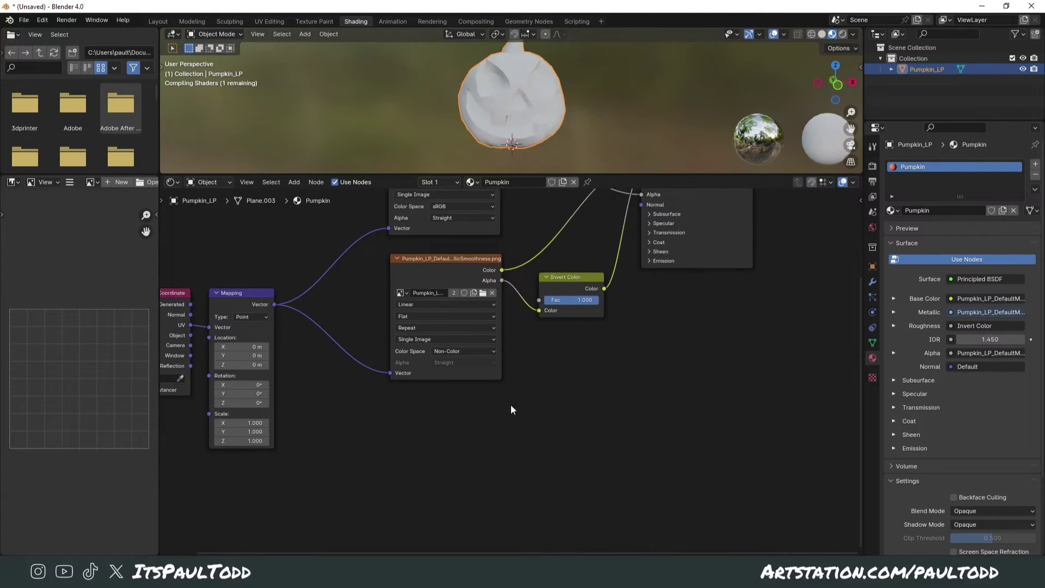
click(463, 257)
key(shift+d)
click(466, 457)
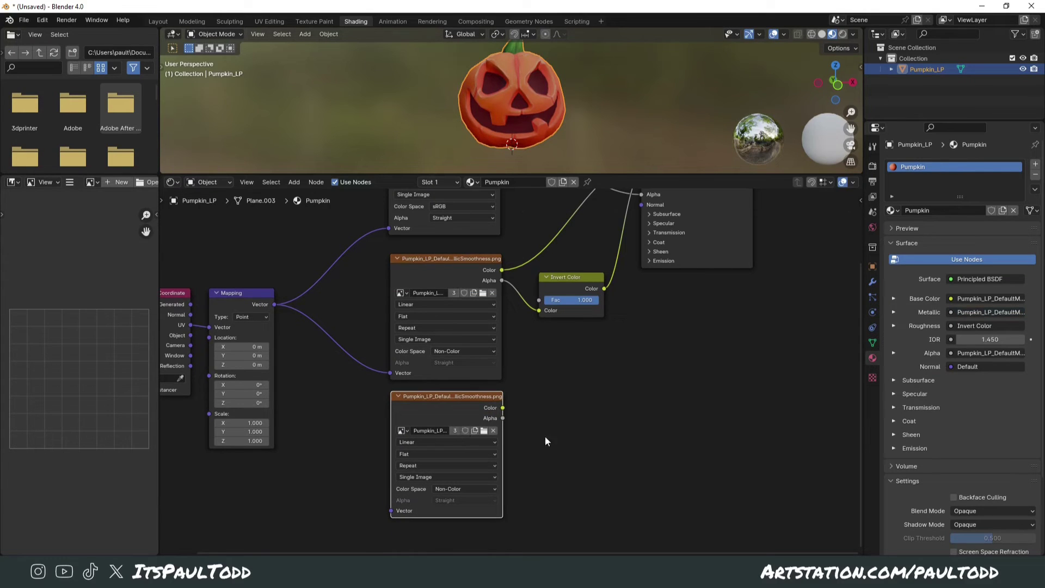
click(490, 431)
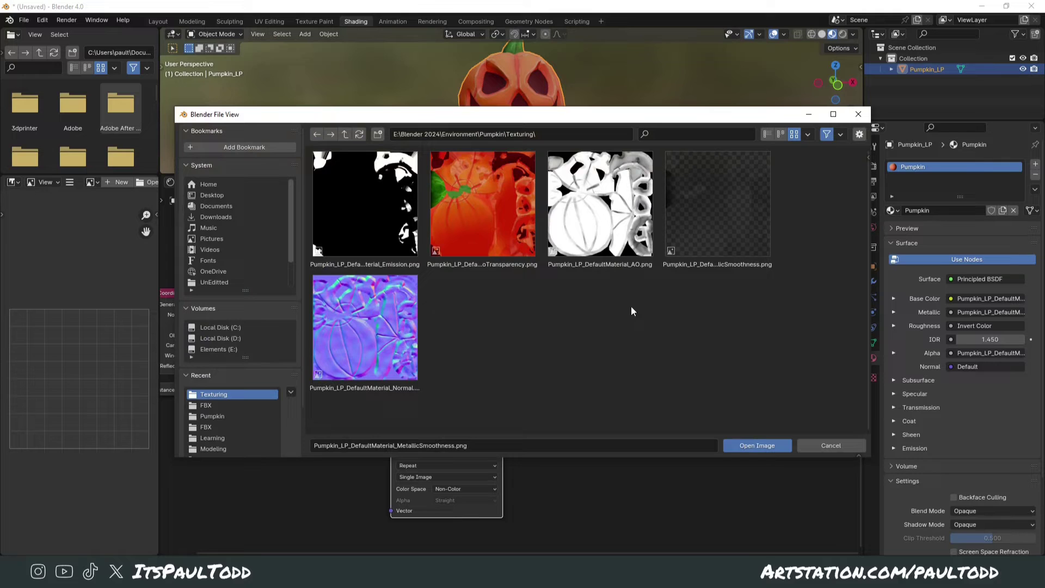
double_click(400, 224)
Set the Emission texture node's color space to Non-Color.
middle_drag(576, 324, 456, 366)
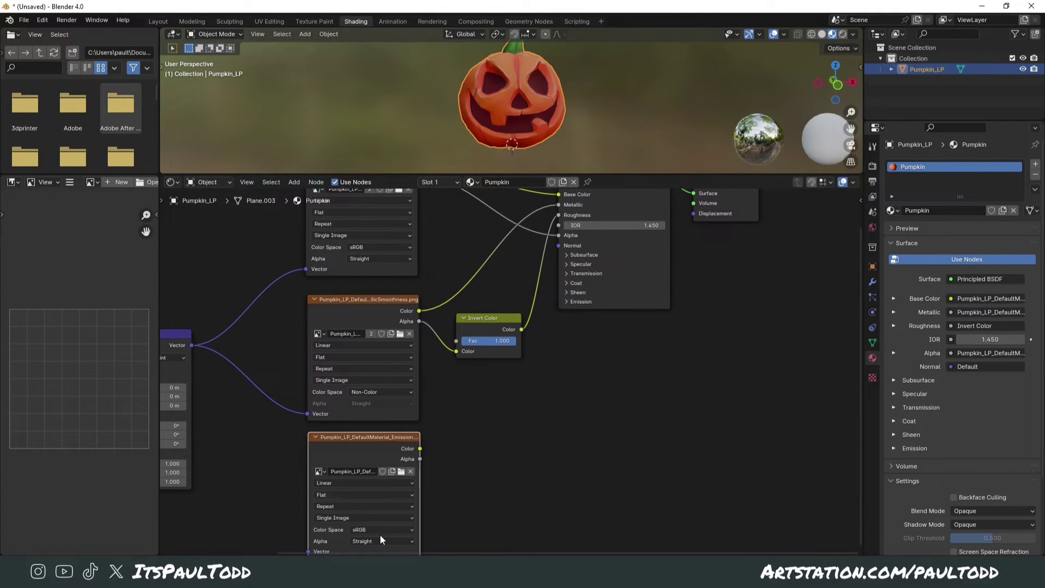
click(379, 531)
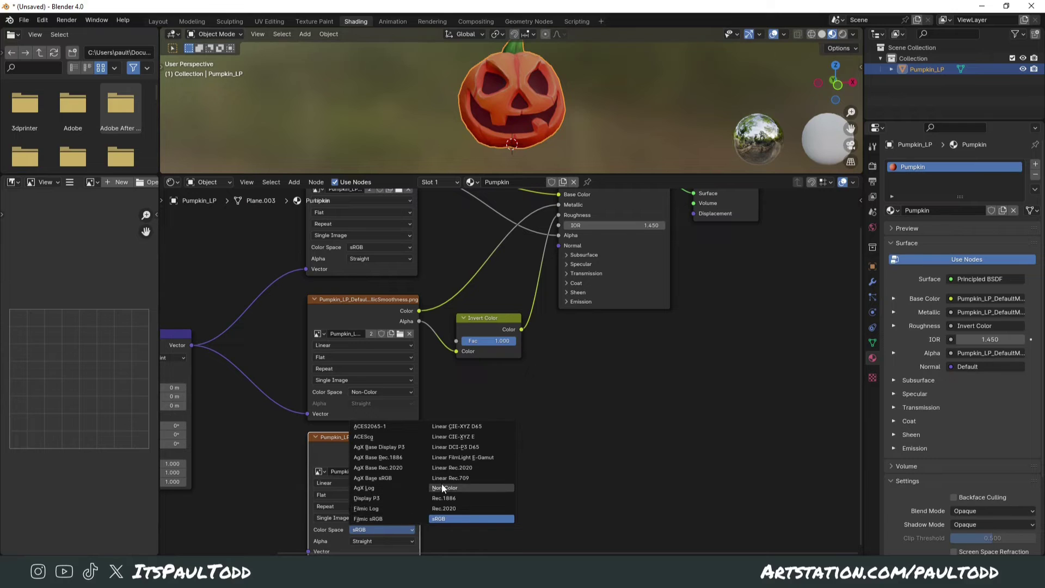
click(442, 488)
Connect the Emission texture's Color to the Principled BSDF's Emission Color and shift the Invert Color node closer to the MetallicSmoothness texture.
middle_drag(472, 436, 449, 461)
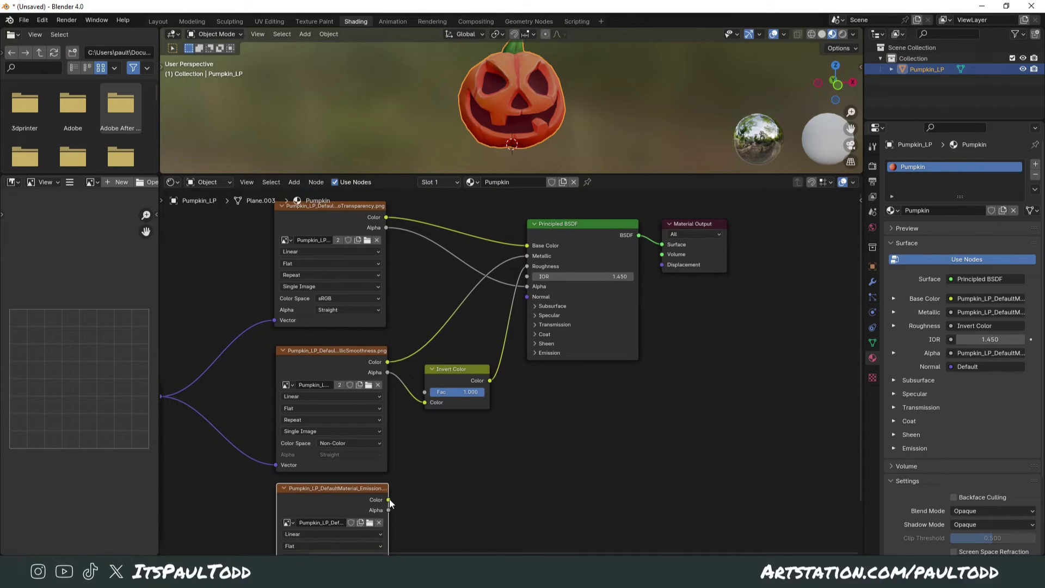
mouse_move(390, 500)
mouse_down()
mouse_move(513, 444)
mouse_move(528, 420)
mouse_move(535, 361)
mouse_move(383, 501)
mouse_up()
click(563, 379)
click(535, 353)
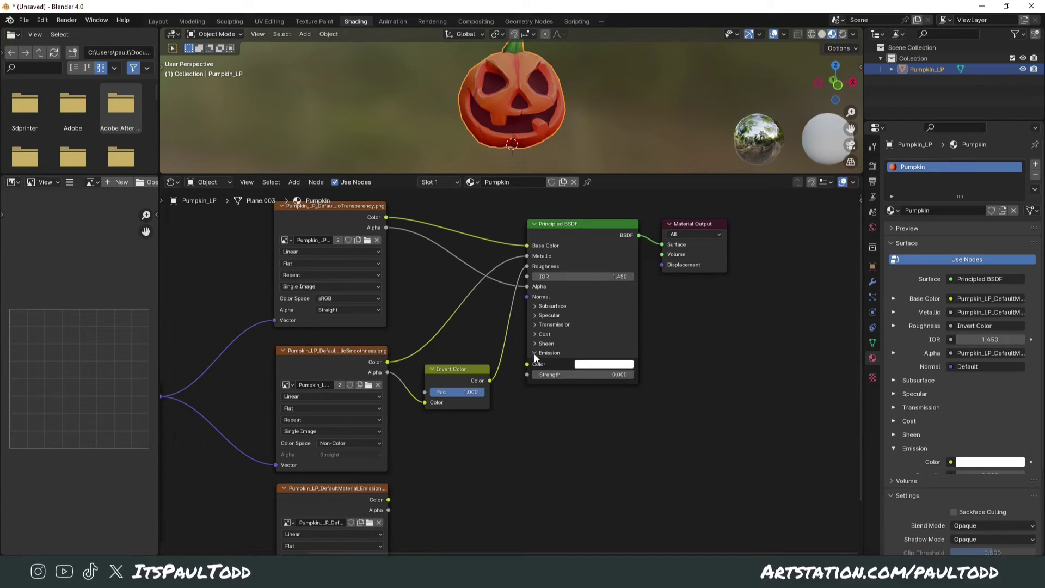
drag(388, 500, 527, 364)
drag(463, 364, 444, 357)
Set the Principled BSDF's Emission Strength to 1 and check the glow on the pumpkin.
middle_drag(600, 450, 599, 404)
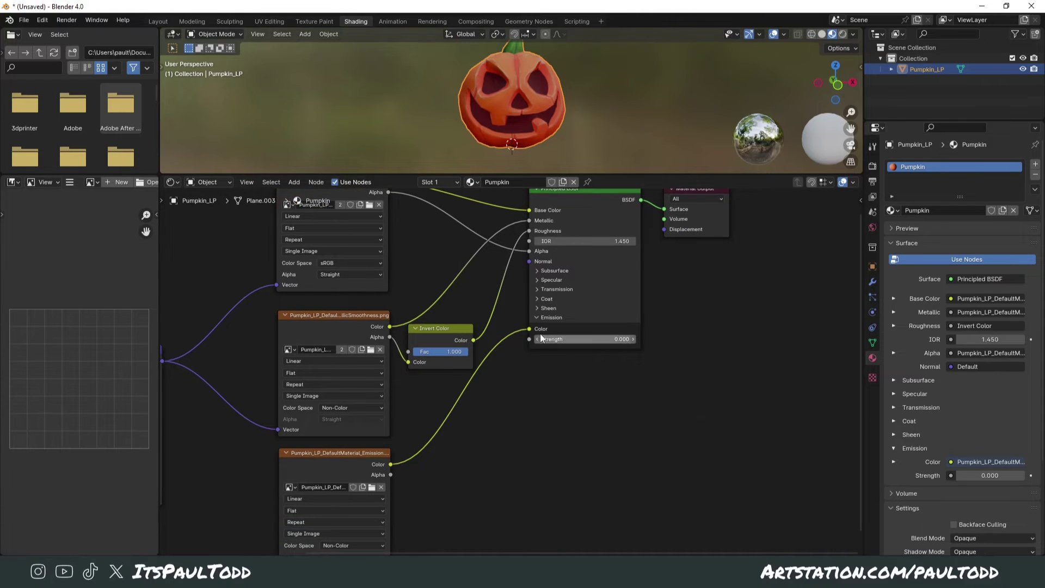
click(568, 340)
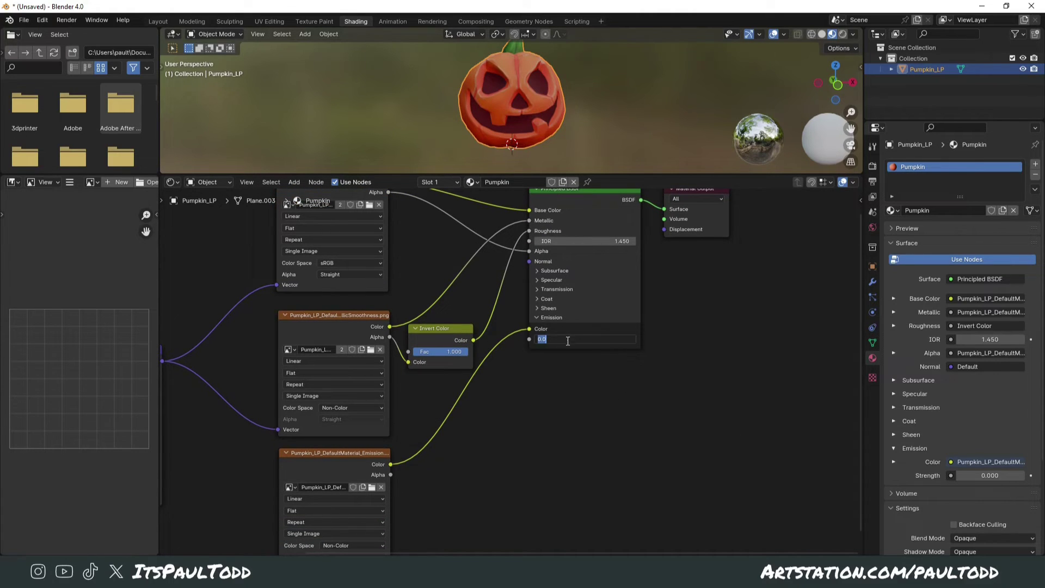
text(1)
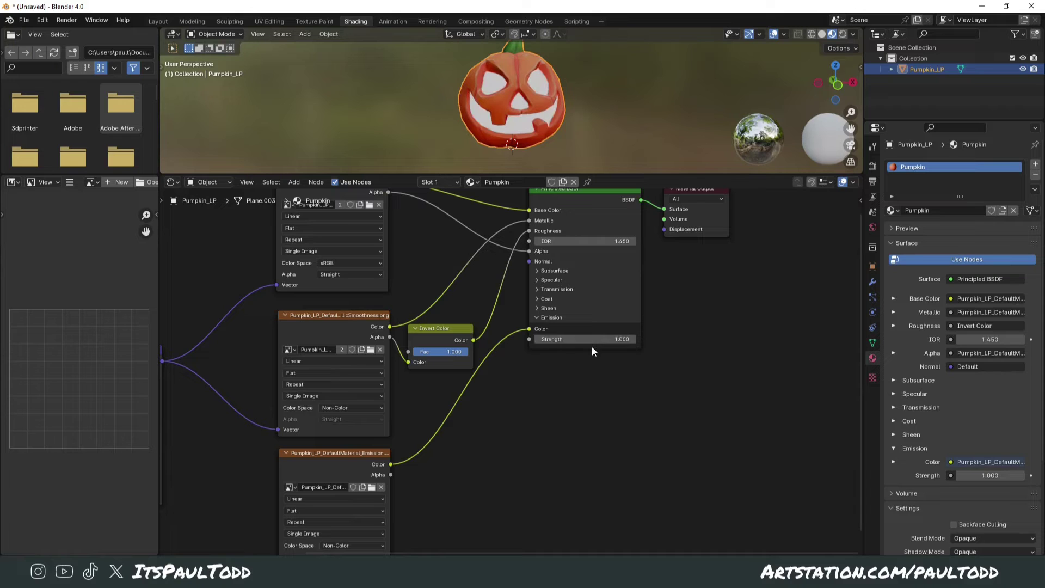
key(Return)
middle_drag(495, 106, 503, 115)
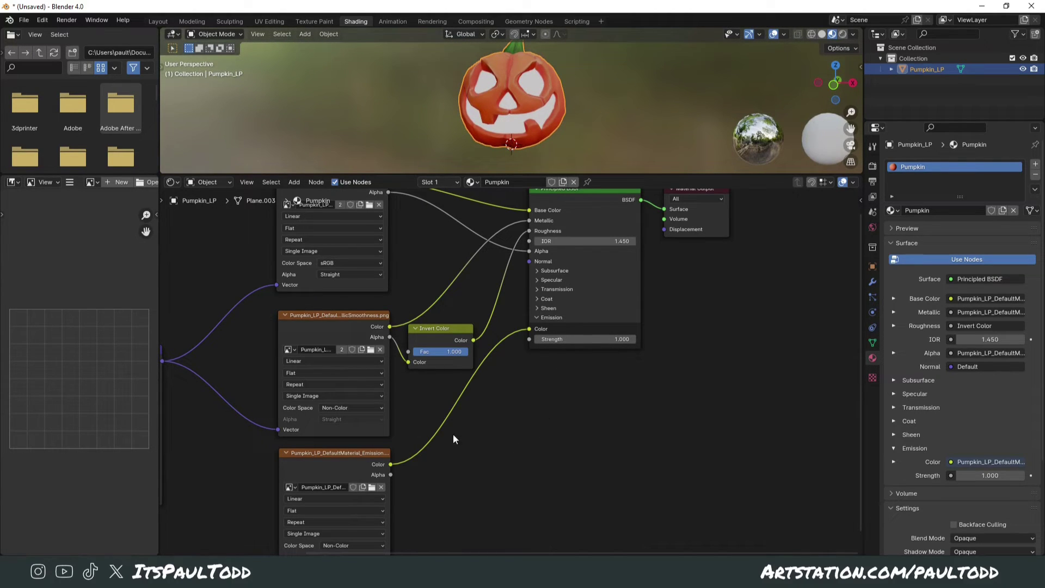
Insert a Mix Color node between the Emission texture and the Principled BSDF's Emission Color, with its blending mode set to Multiply.
key(shift+a)
click(499, 419)
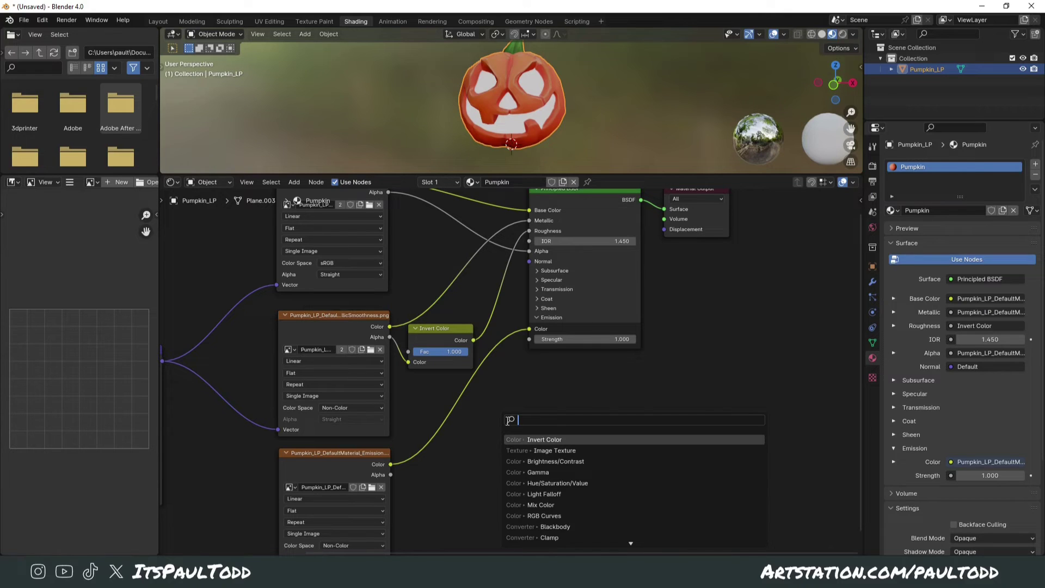
text(mix)
key(Return)
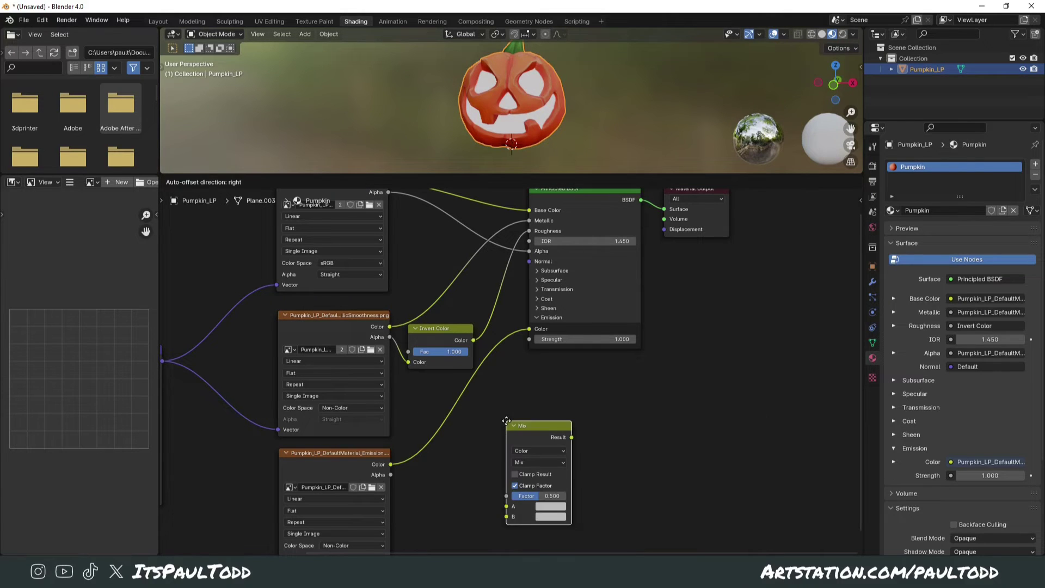
click(434, 401)
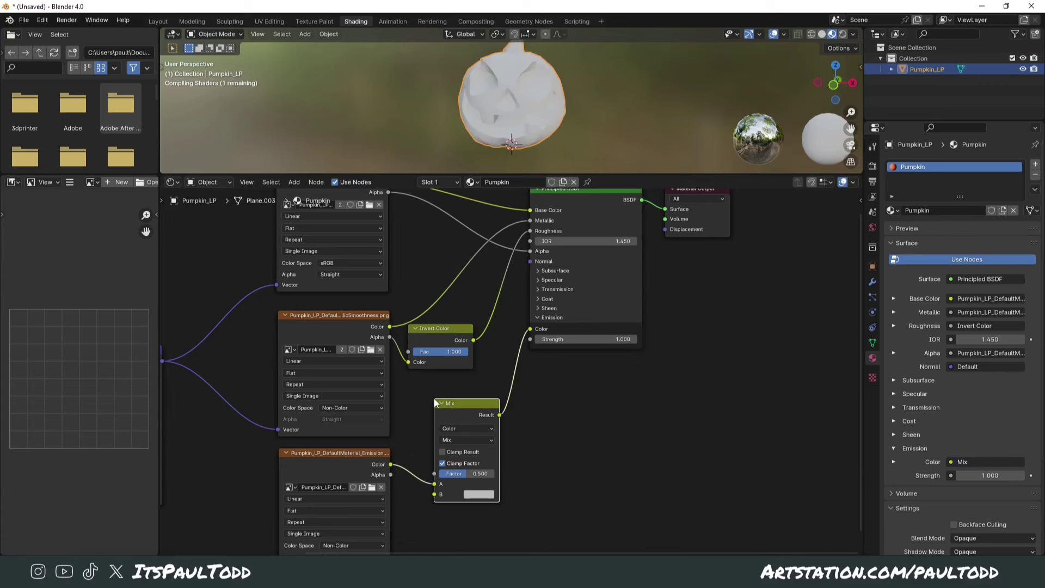
click(481, 439)
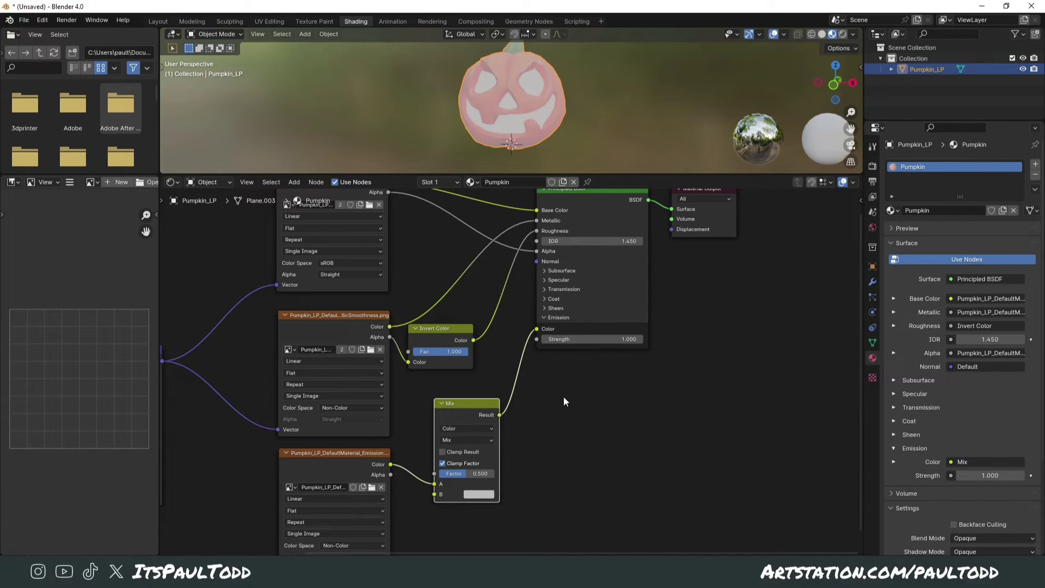
click(482, 440)
click(455, 250)
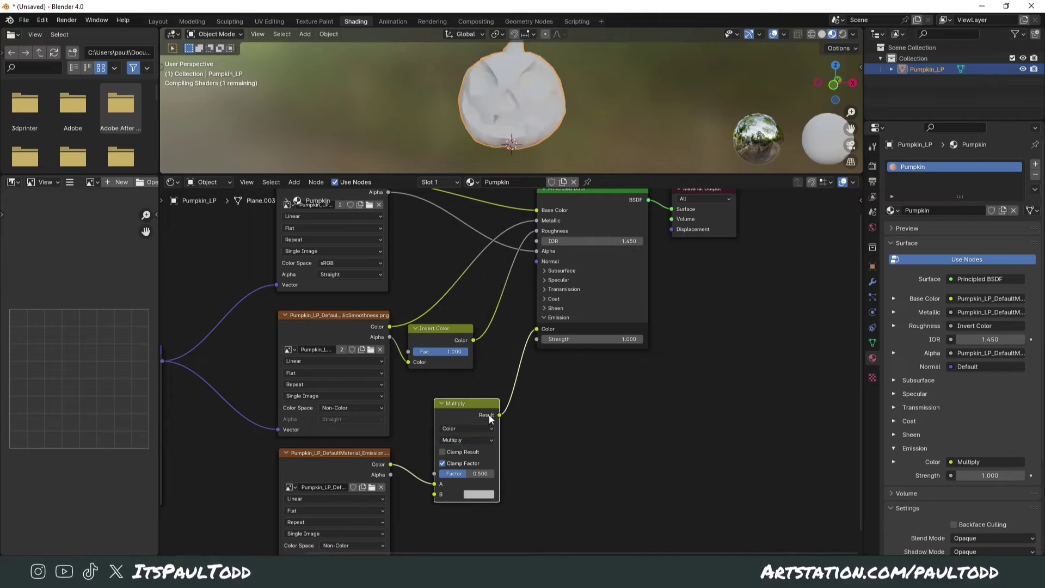
Set the emission Multiply node's Factor to 1.000 and its B color to bright green.
click(482, 495)
mouse_move(509, 389)
mouse_down()
mouse_move(520, 364)
mouse_move(499, 365)
mouse_move(518, 402)
mouse_move(543, 404)
mouse_move(529, 421)
mouse_move(487, 354)
mouse_up()
click(558, 350)
click(482, 496)
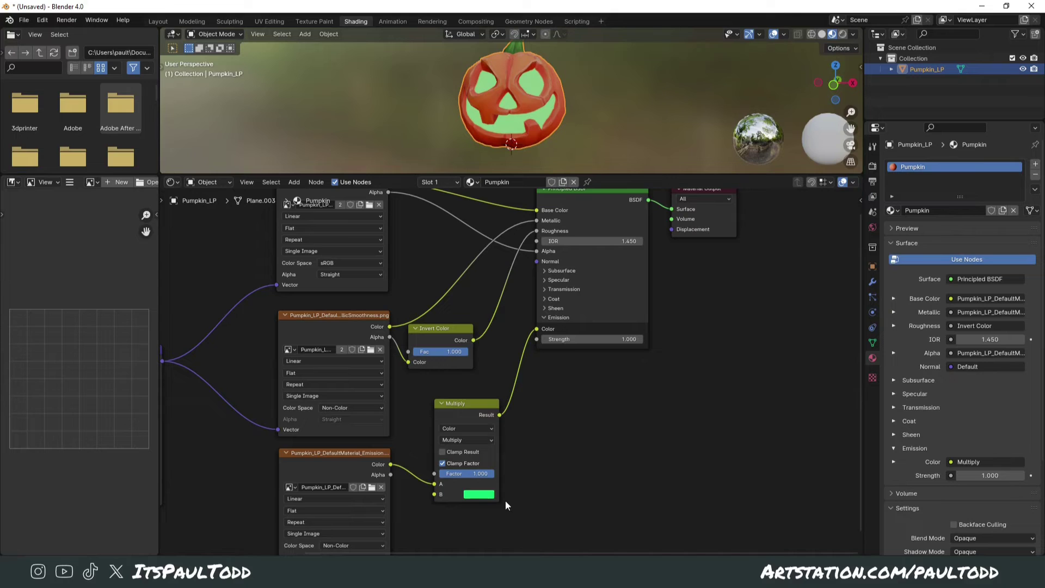
Set the Principled BSDF's Emission Strength to 0.
middle_drag(560, 467, 624, 429)
double_click(622, 284)
text(0)
key(Return)
Connect the Mapping node's Vector output to the Emission texture's Vector input.
middle_drag(438, 445, 462, 367)
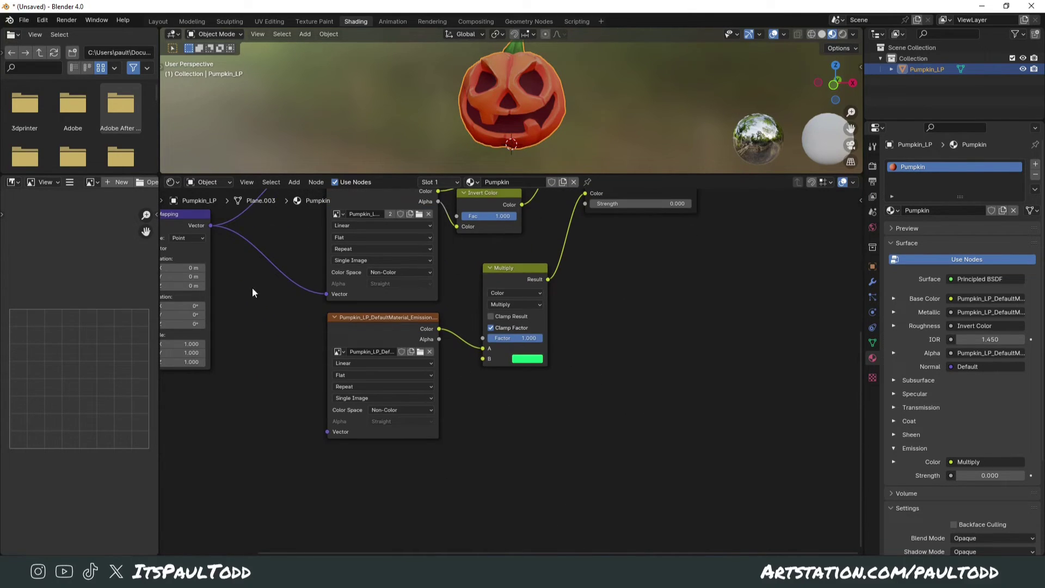
middle_drag(253, 293, 295, 300)
drag(253, 232, 371, 439)
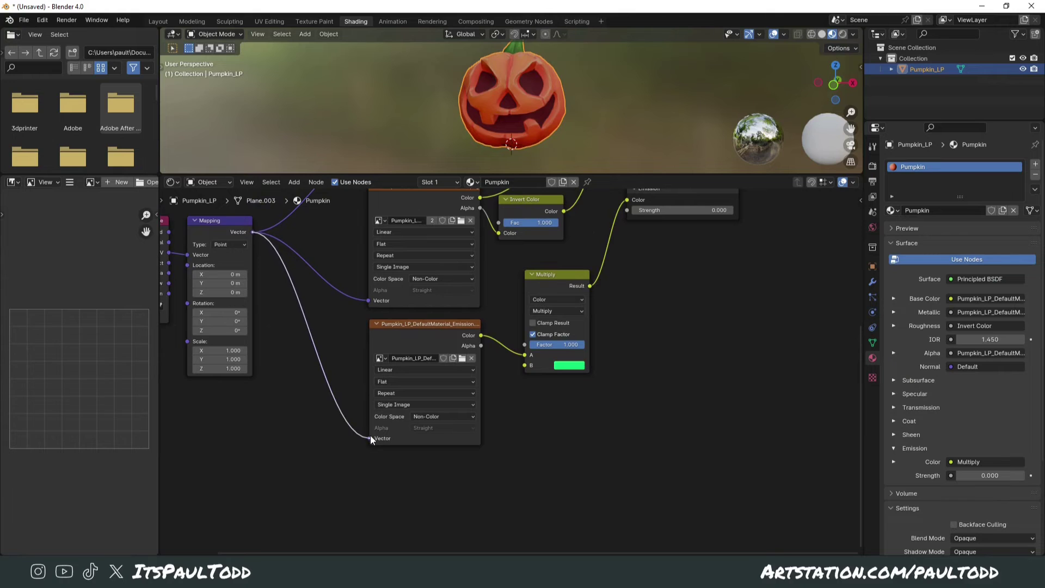
Duplicate the Emission texture node and place the copy directly below the original.
scroll(487, 482, down, 1)
middle_drag(473, 435, 477, 394)
click(442, 297)
key(shift+d)
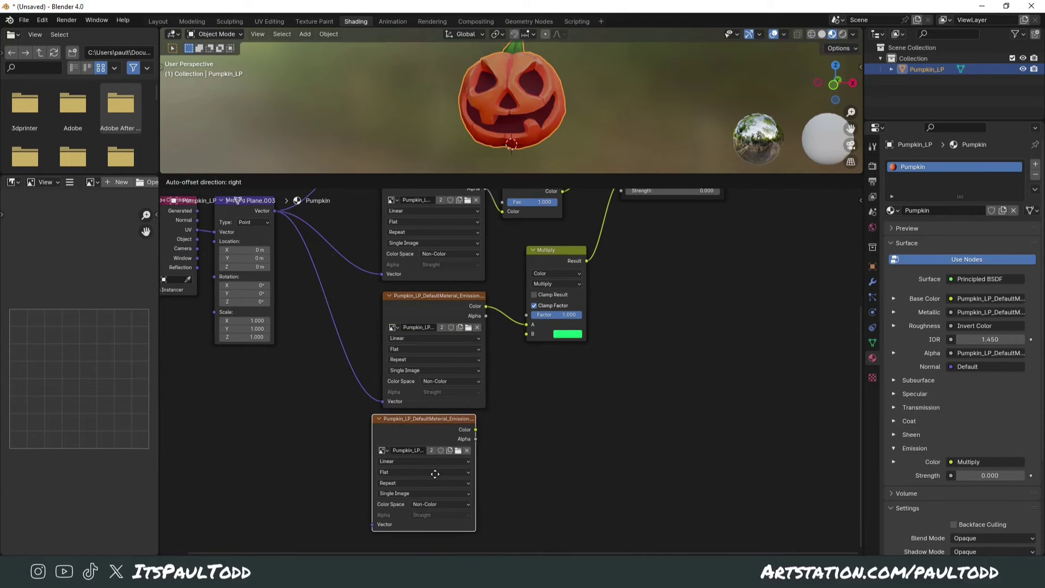
click(444, 480)
Add a Normal Map node beside the duplicated texture node, below the emission Multiply node.
key(shift+a)
click(589, 433)
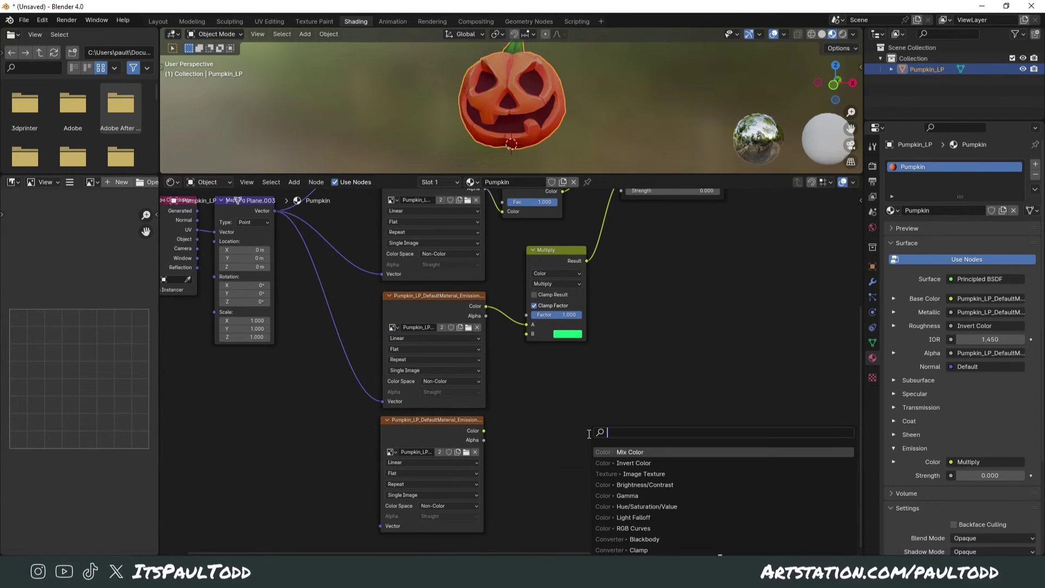
text(normal)
key(Down)
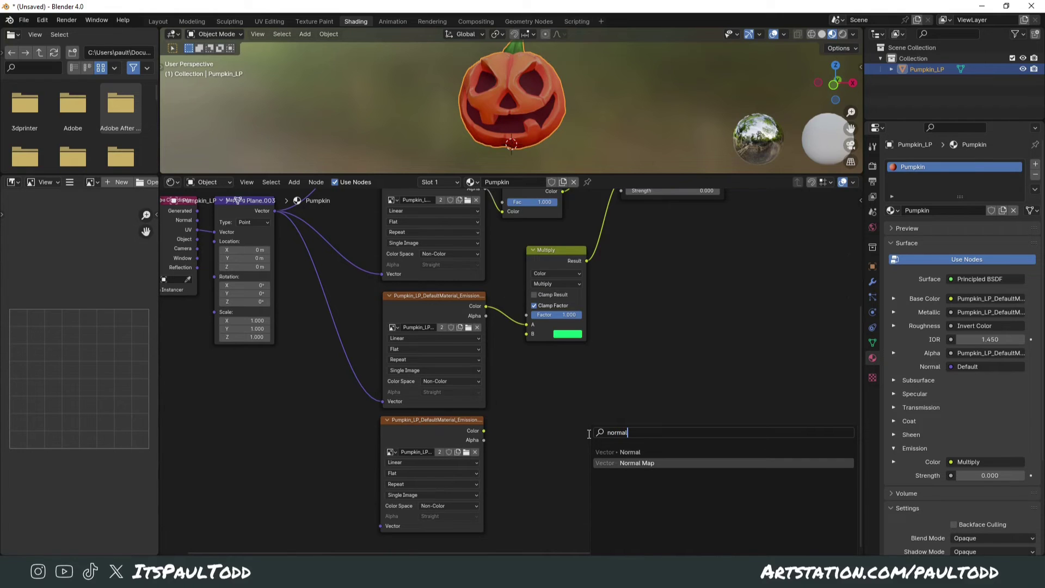
key(Return)
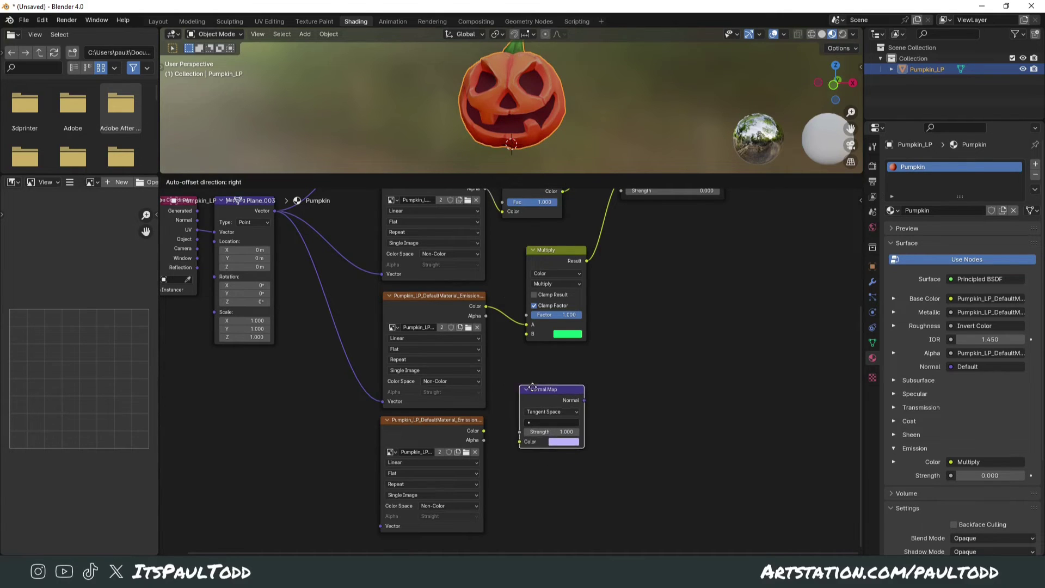
click(521, 406)
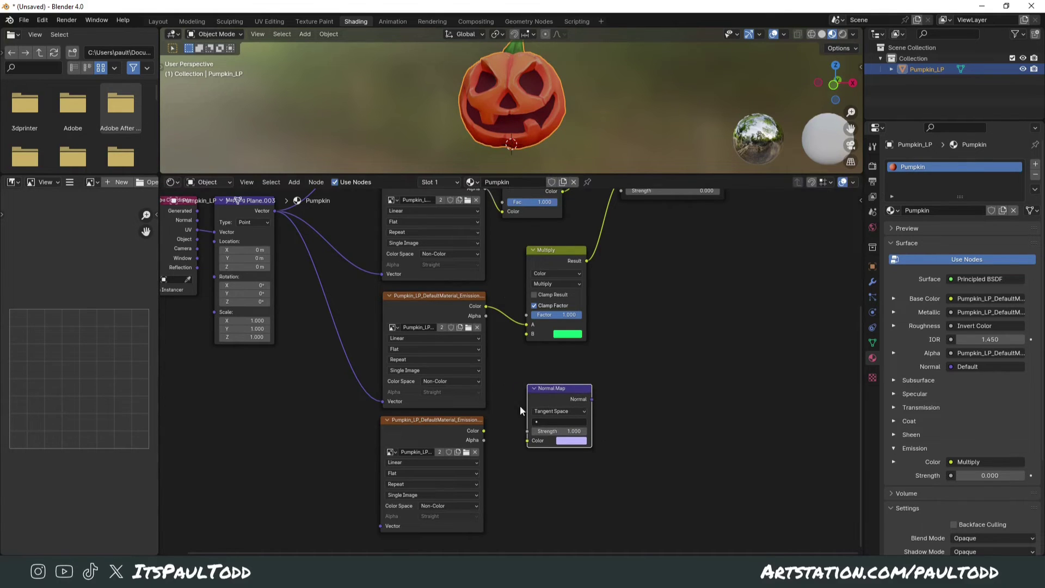
Load Pumpkin_LP_DefaultMaterial_Normal.png into the duplicated texture node and connect its Color to the Normal Map's Color input.
click(466, 452)
click(387, 311)
double_click(388, 311)
drag(481, 433, 530, 440)
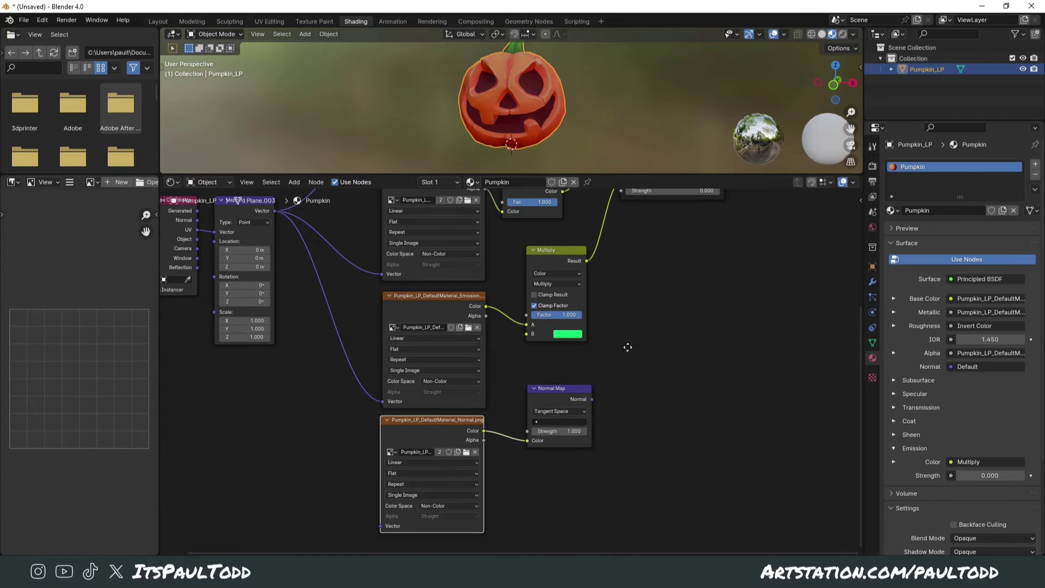
Move the Principled BSDF and Material Output farther from the textures and connect the Normal Map to the Principled BSDF's Normal input.
middle_drag(625, 345, 503, 463)
scroll(554, 312, down, 2)
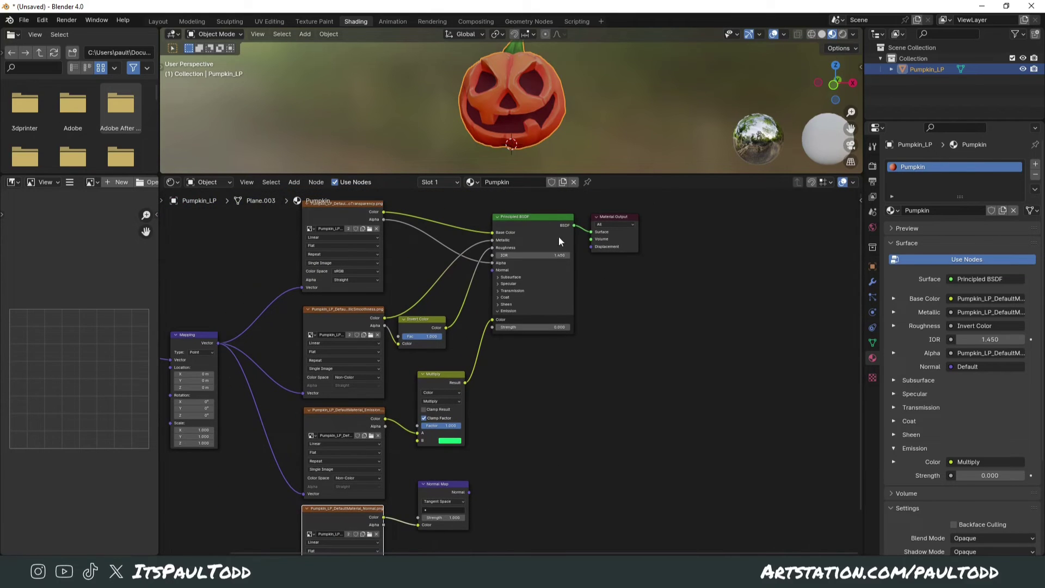
drag(557, 217, 637, 296)
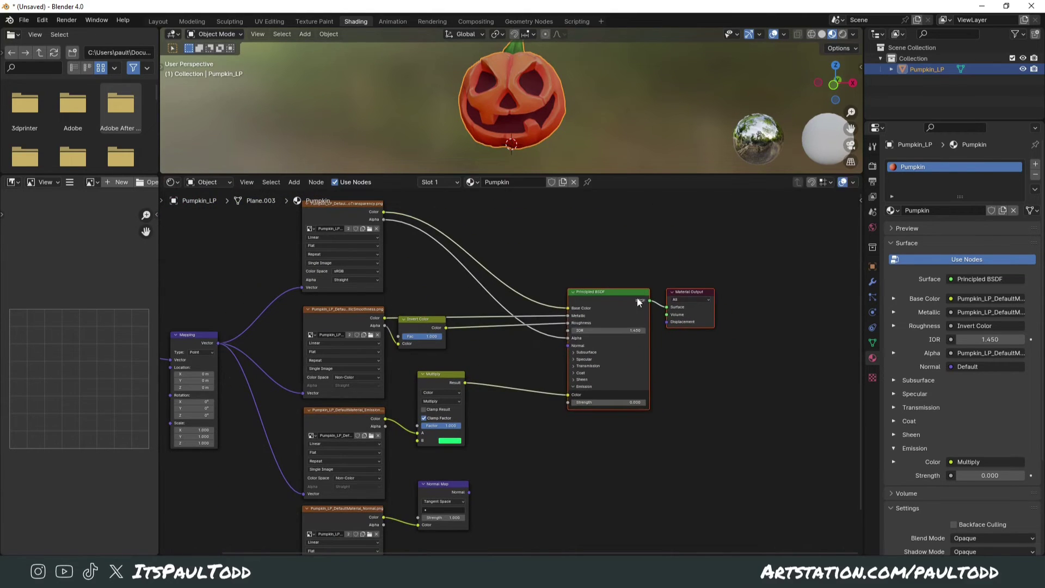
middle_drag(582, 460, 598, 415)
drag(493, 453, 583, 301)
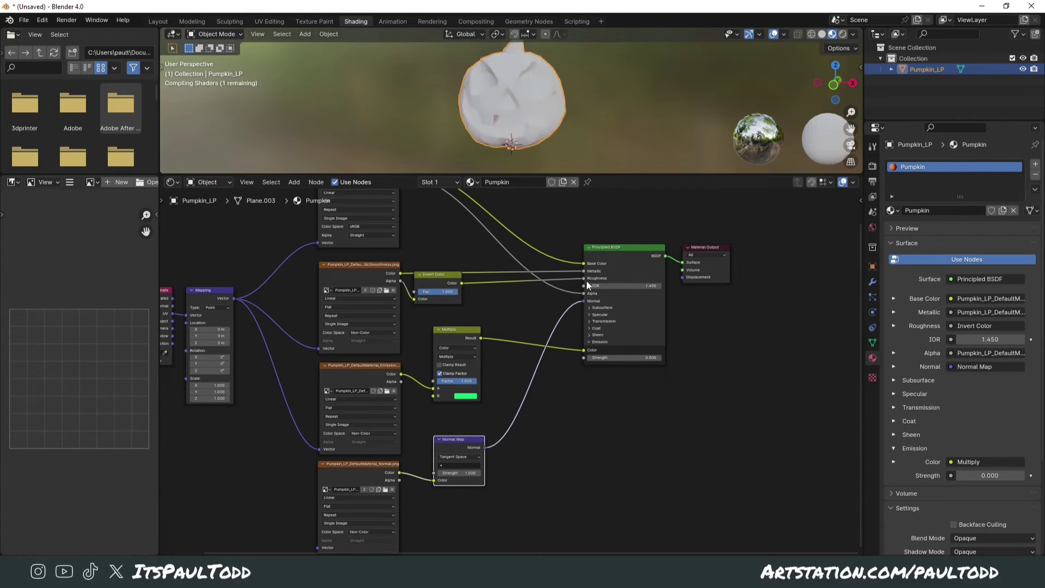
Examine the normal map detail on the pumpkin's face and review the layout of the whole node tree.
scroll(548, 108, up, 3)
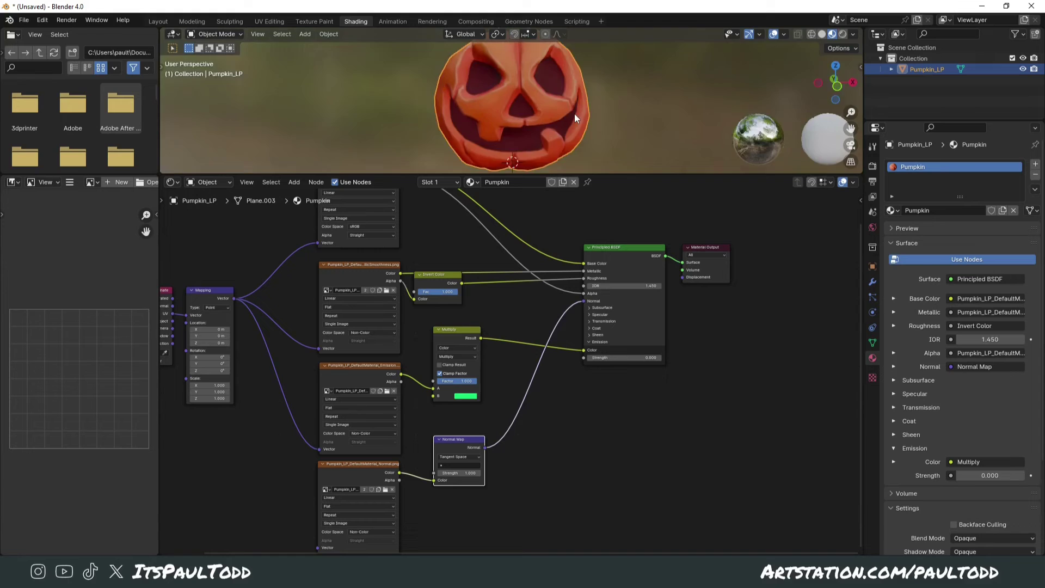
middle_drag(574, 113, 520, 103)
middle_drag(500, 355, 542, 451)
click(538, 258)
middle_drag(538, 258, 547, 227)
scroll(481, 361, down, 2)
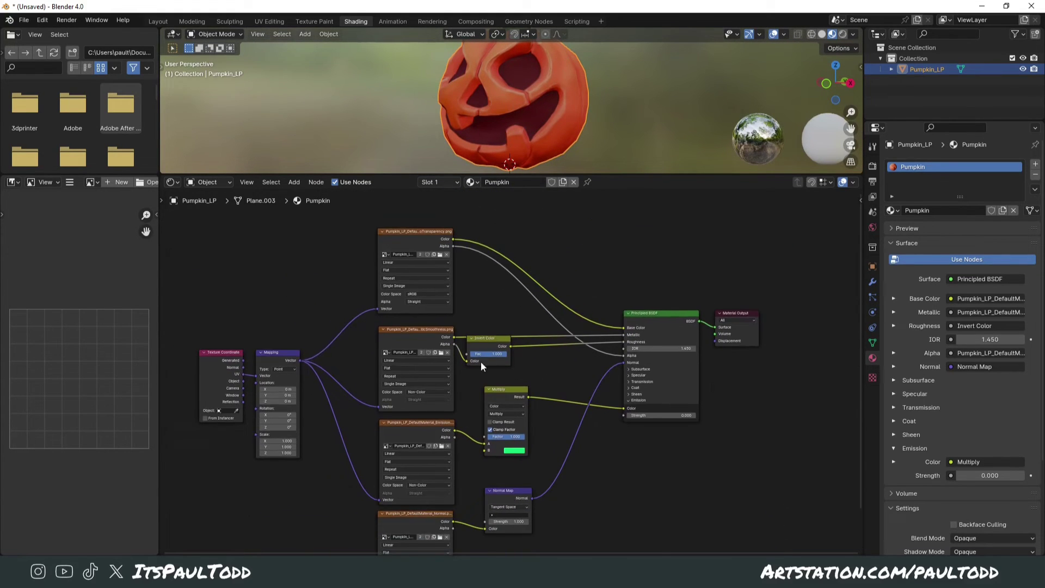
middle_drag(482, 362, 506, 324)
key(a)
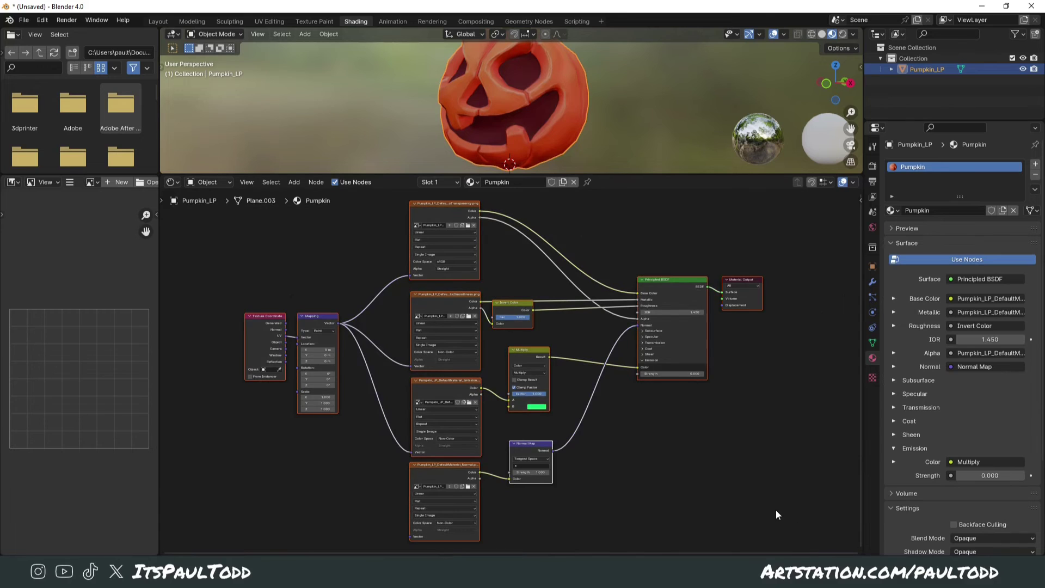
middle_drag(551, 247, 547, 393)
click(550, 304)
middle_drag(529, 350, 509, 224)
middle_drag(524, 278, 567, 412)
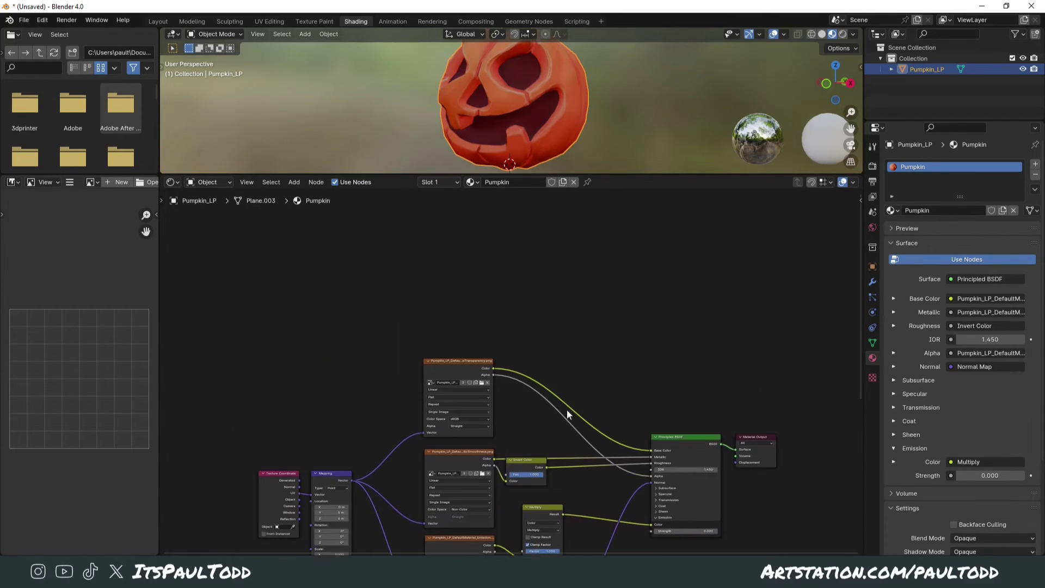
key(shift+a)
click(507, 276)
click(449, 243)
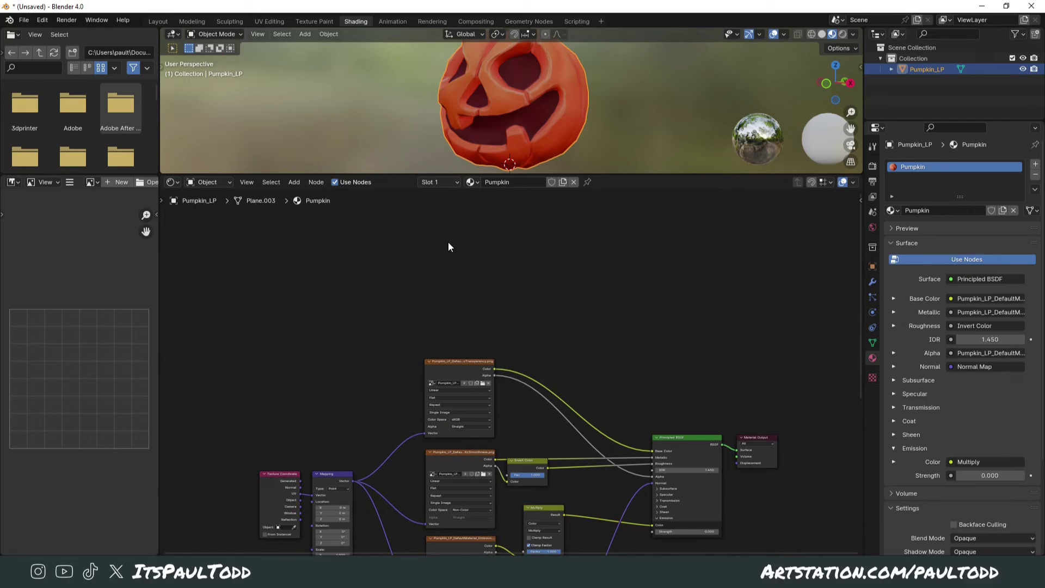
Duplicate the AlbedoTransparency texture node above the original and connect the Mapping node's Vector to the copy.
click(476, 361)
key(shift+d)
click(475, 270)
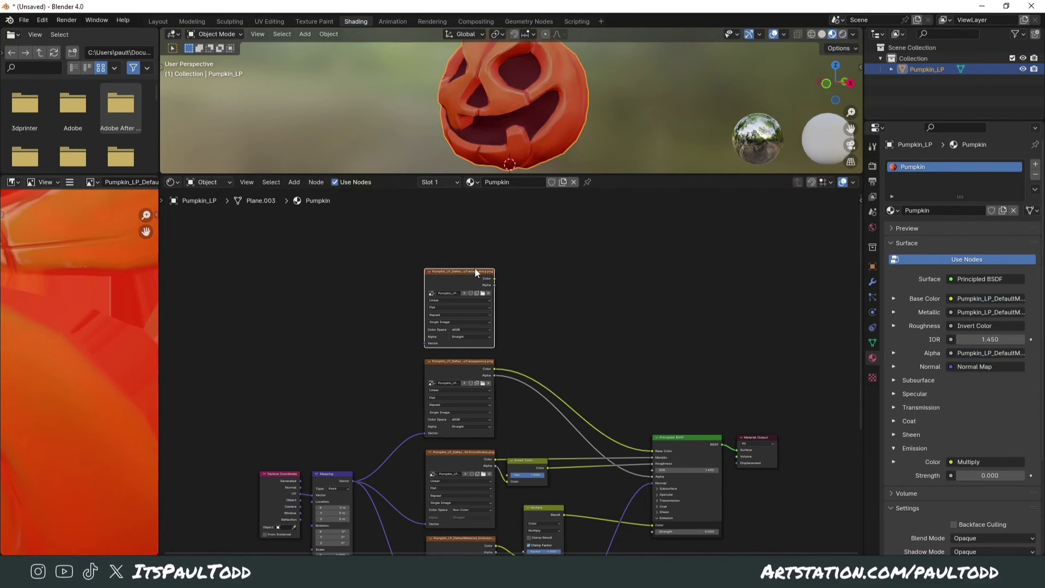
drag(354, 480, 426, 345)
Load Pumpkin_LP_DefaultMaterial_AO.png into the duplicated albedo node and set its color space to Non-Color.
scroll(426, 345, up, 2)
click(469, 255)
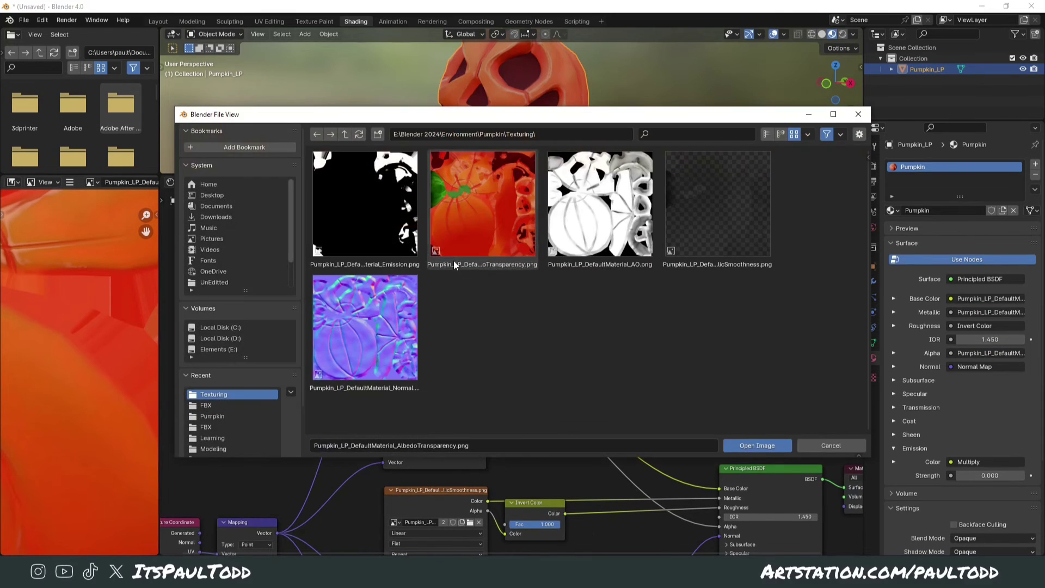
double_click(609, 216)
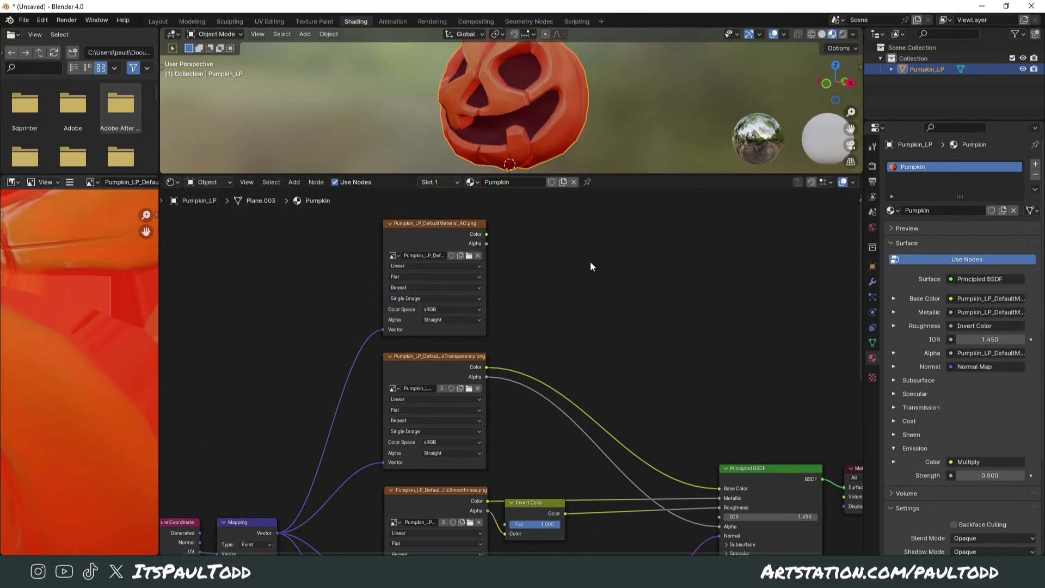
click(469, 310)
click(518, 374)
Insert a Mix Color node between the AlbedoTransparency texture's Color and the Principled BSDF's Base Color.
middle_drag(464, 436, 481, 315)
scroll(469, 371, down, 1)
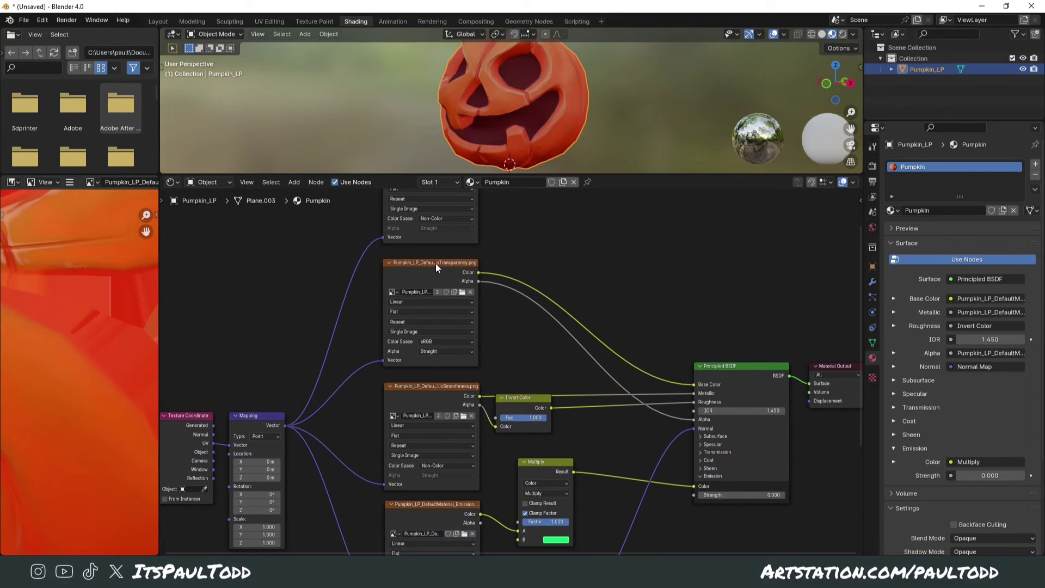
click(437, 260)
click(529, 281)
middle_drag(544, 245, 534, 316)
key(shift+a)
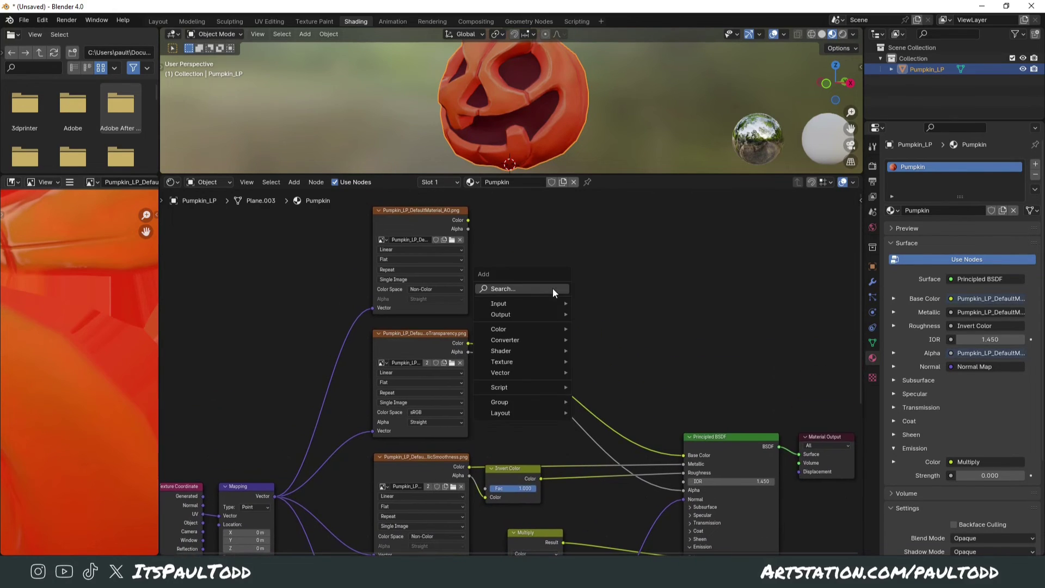
click(553, 289)
text(mi)
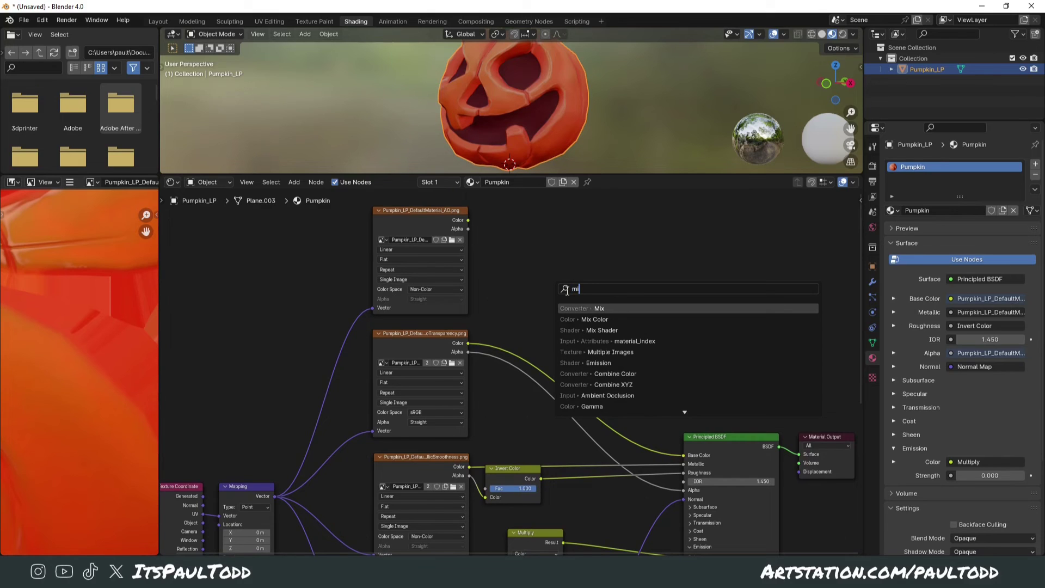
click(570, 319)
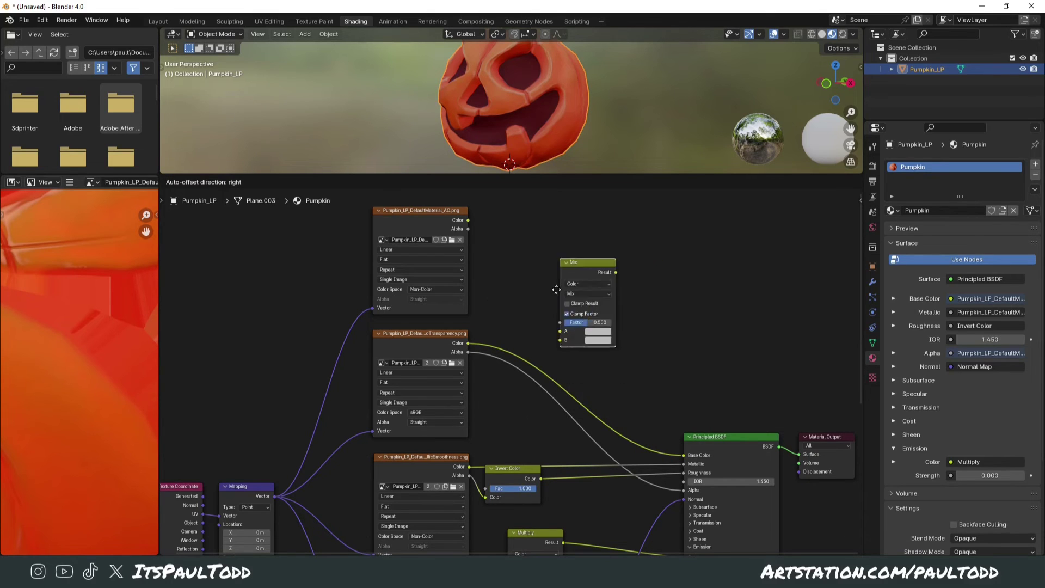
click(561, 312)
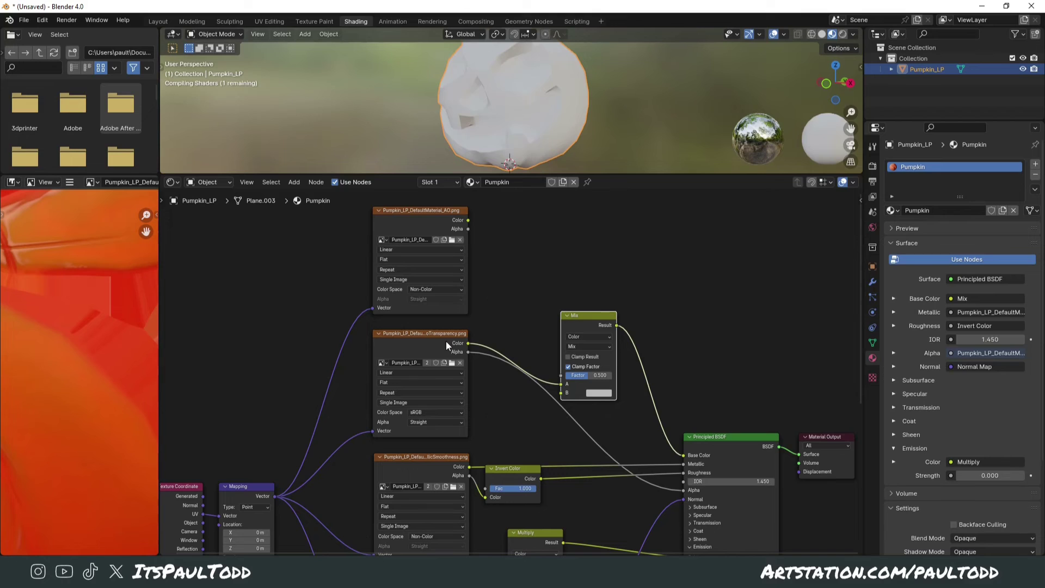
Connect the AO texture's Color to the new Mix node's B input and set the node's blending mode to Multiply.
drag(597, 315, 576, 260)
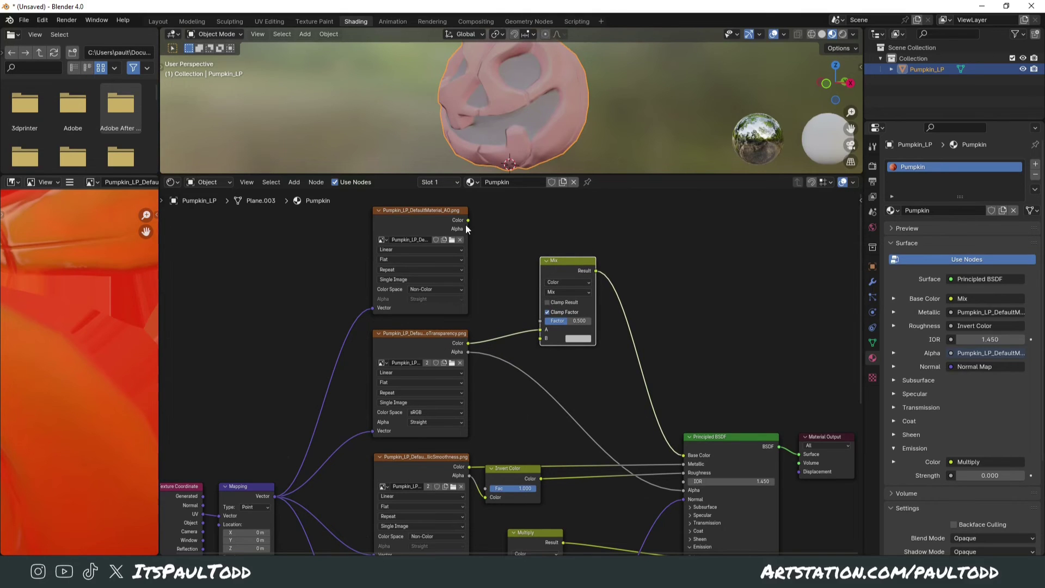
drag(468, 220, 542, 338)
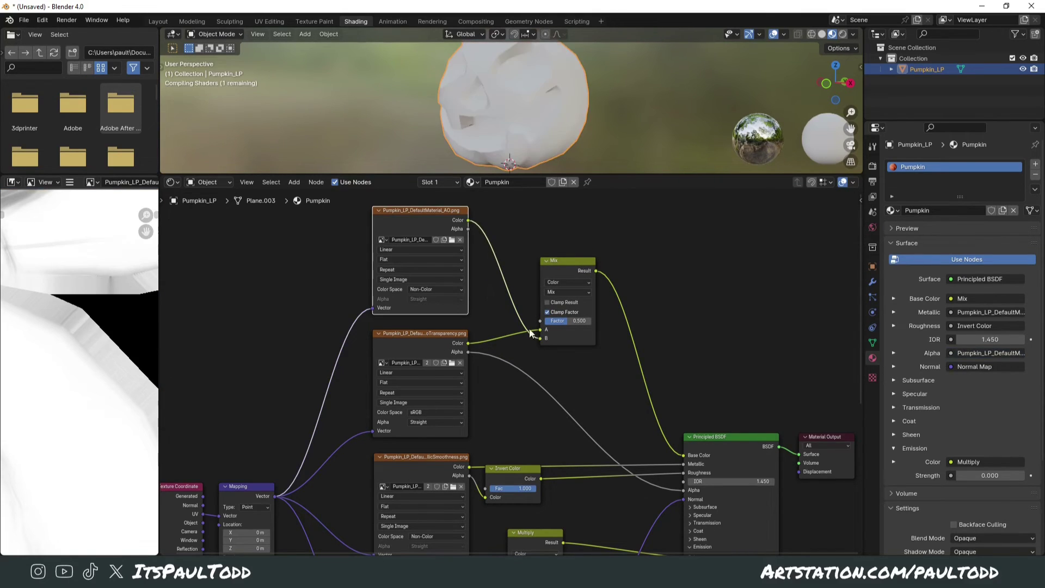
click(571, 292)
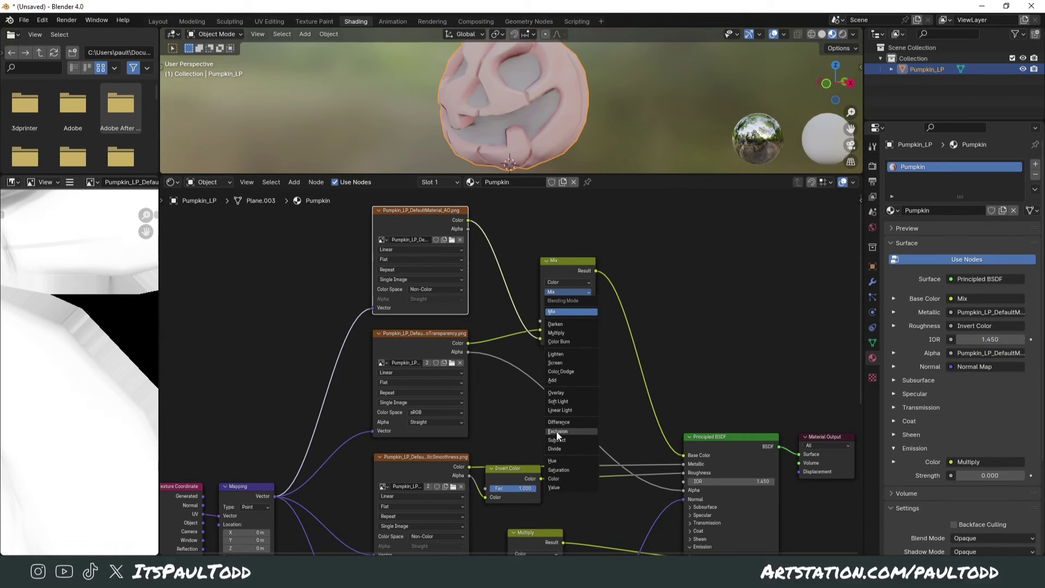
click(571, 332)
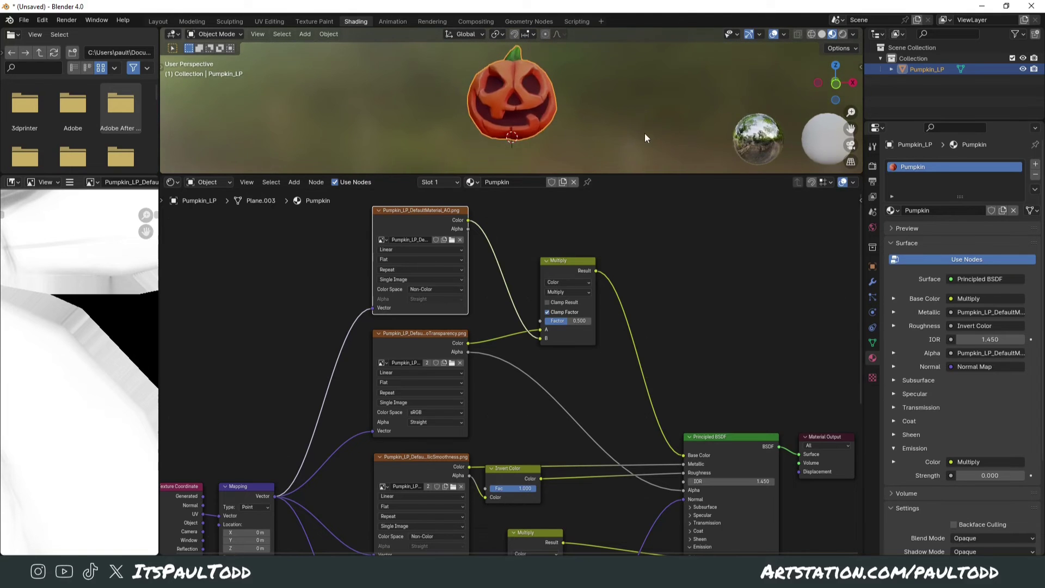
middle_drag(679, 419, 684, 377)
scroll(684, 376, down, 3)
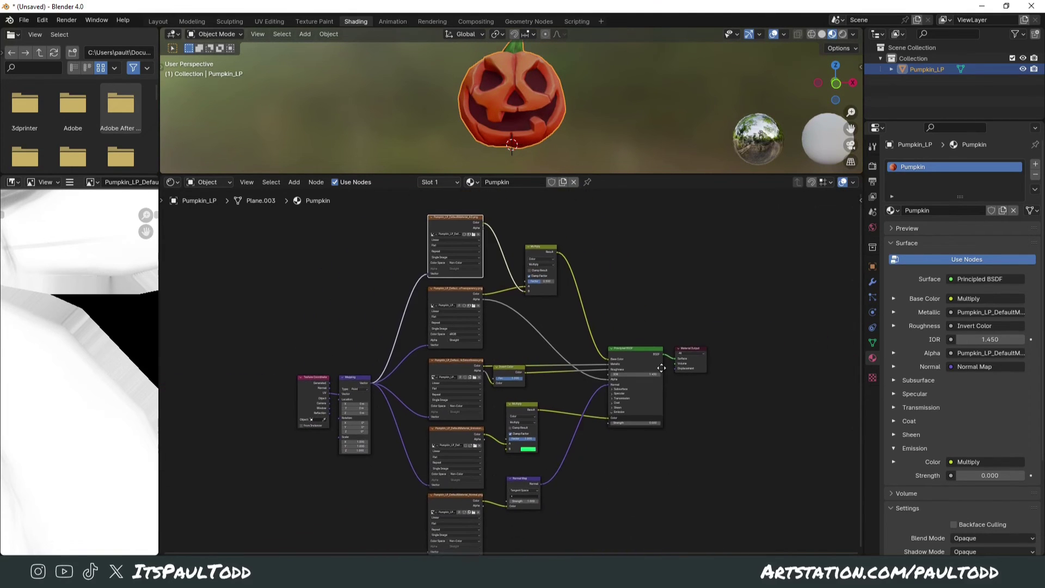
Set the Principled BSDF's emission strength to 1.400 so the pumpkin's carved face glows.
scroll(657, 396, up, 4)
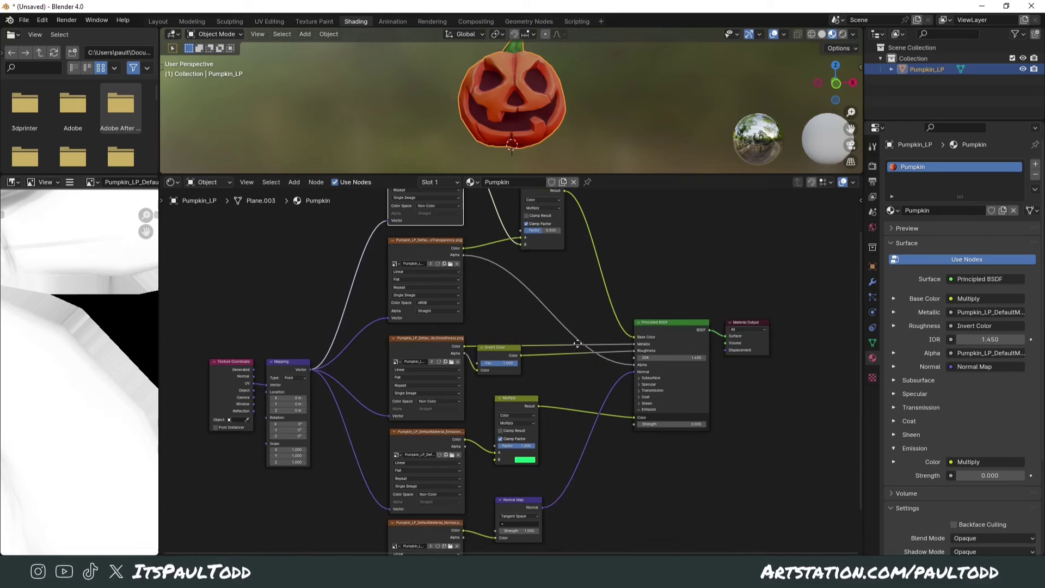
drag(613, 388, 640, 389)
middle_drag(524, 463, 590, 492)
scroll(556, 452, down, 1)
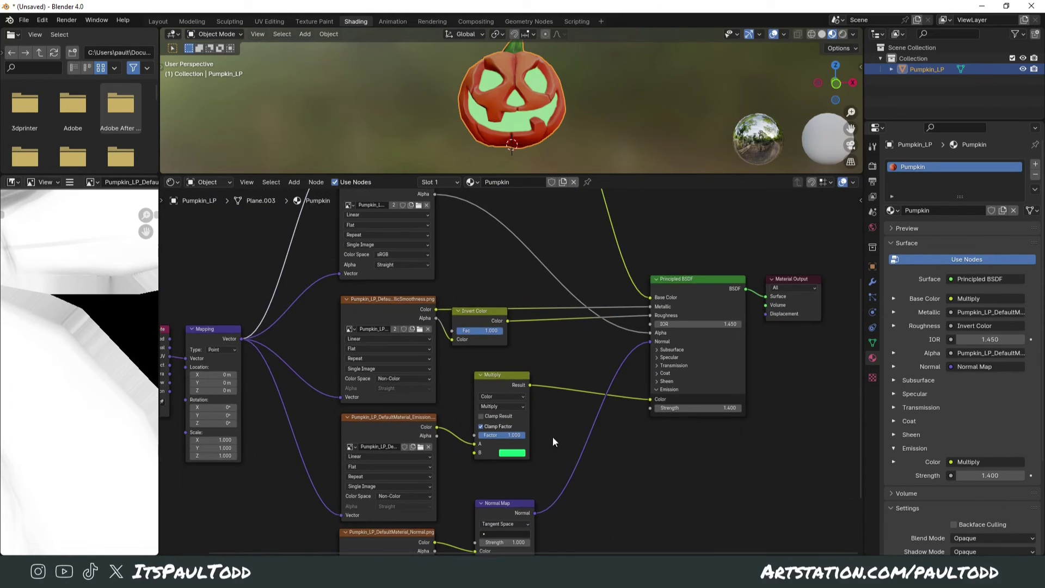
Examine the glowing pumpkin from the front and at an angle, along with its complete material node network.
middle_drag(543, 272, 562, 369)
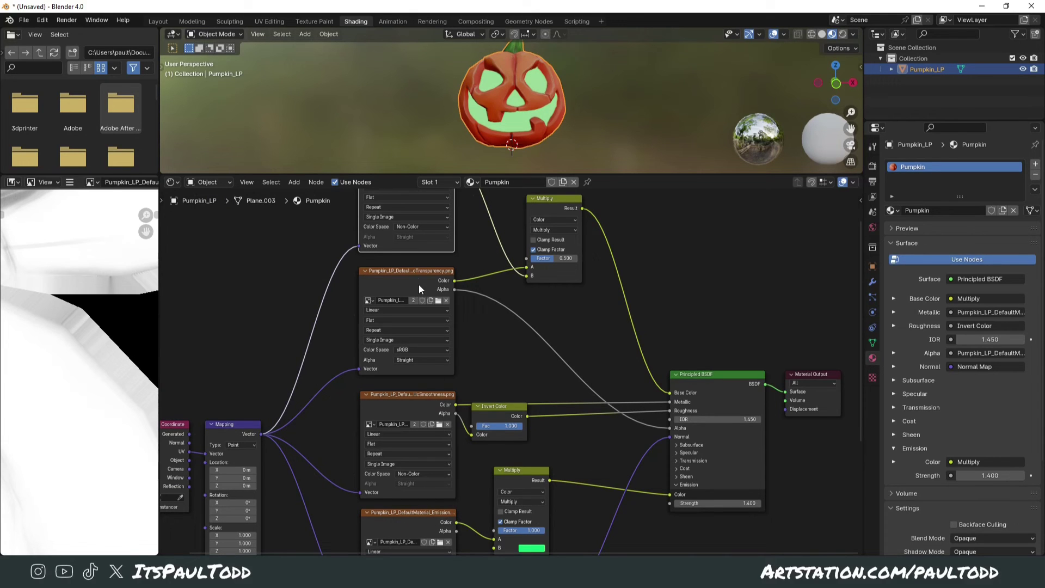
mouse_move(495, 138)
middle_down()
mouse_move(558, 136)
mouse_move(505, 134)
middle_up()
scroll(558, 138, down, 2)
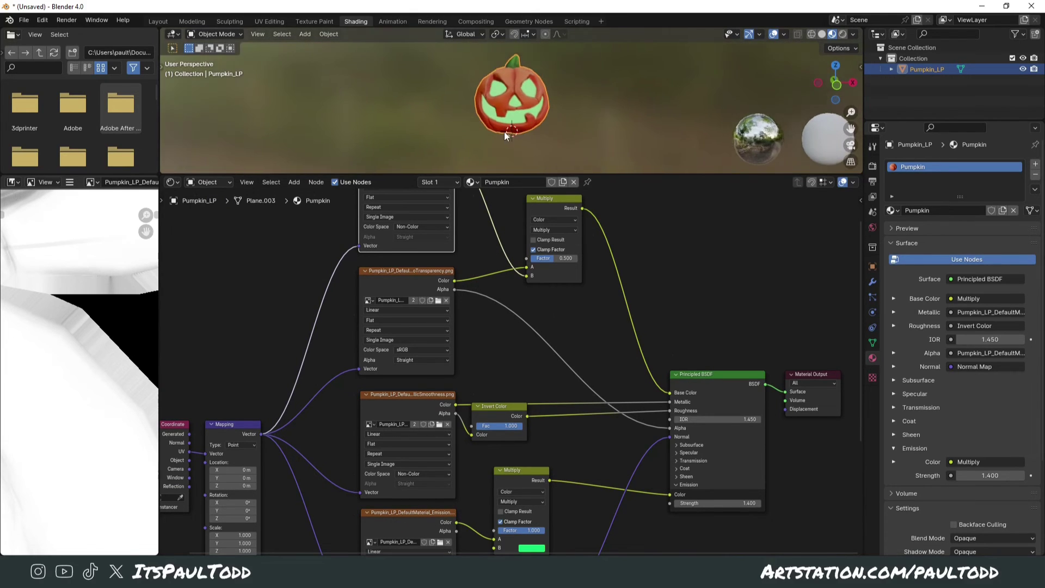
mouse_move(611, 175)
mouse_down()
mouse_move(612, 209)
mouse_move(612, 181)
mouse_up()
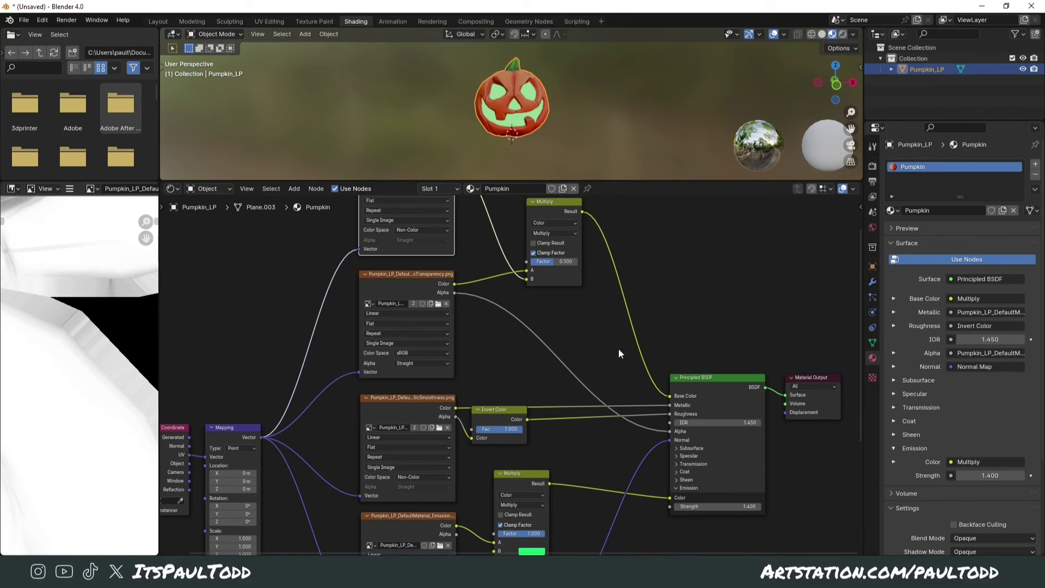
scroll(597, 352, down, 3)
middle_drag(597, 351, 615, 368)
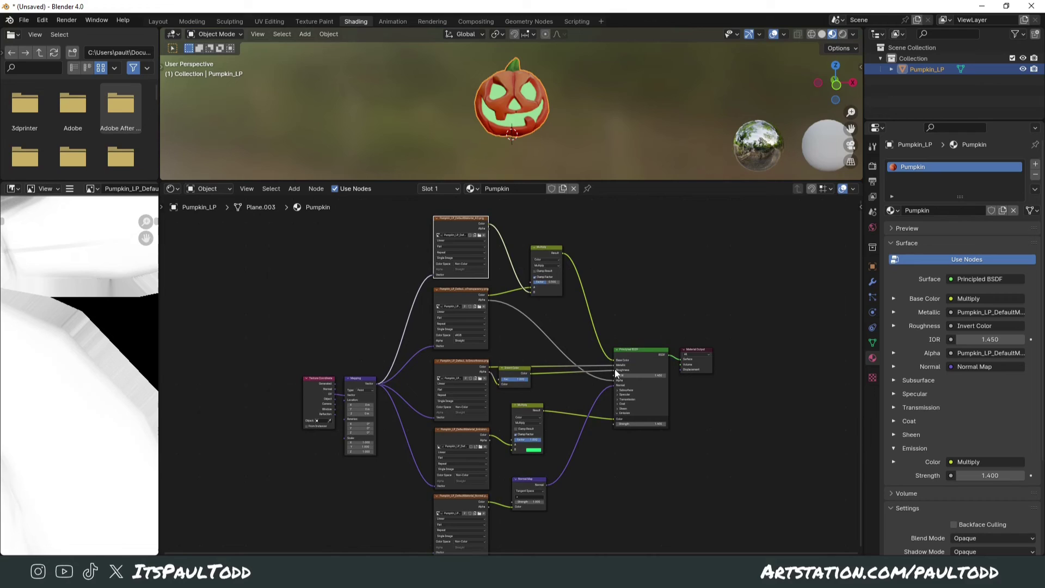
scroll(577, 148, up, 2)
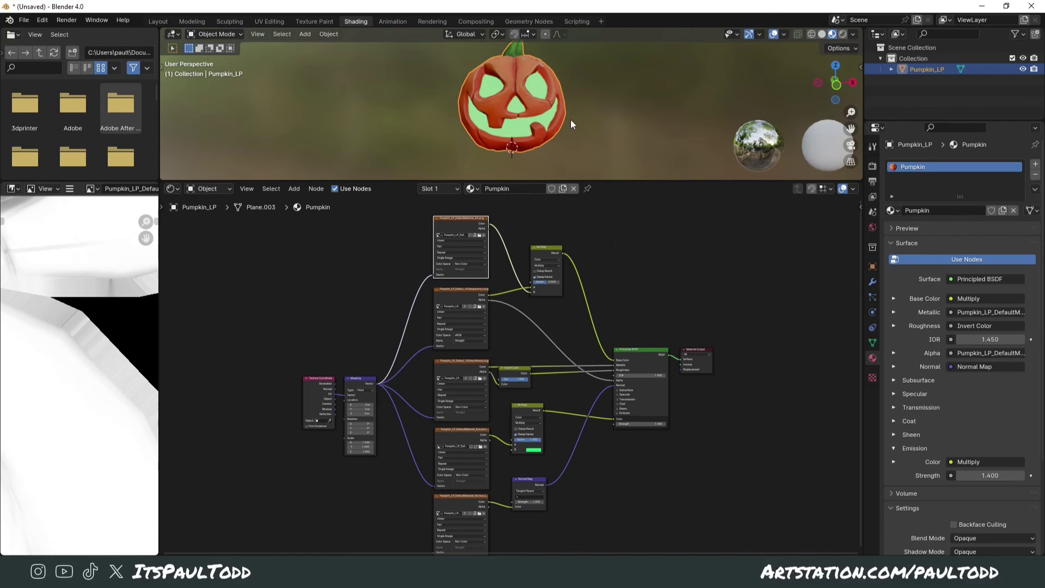
middle_drag(571, 120, 619, 123)
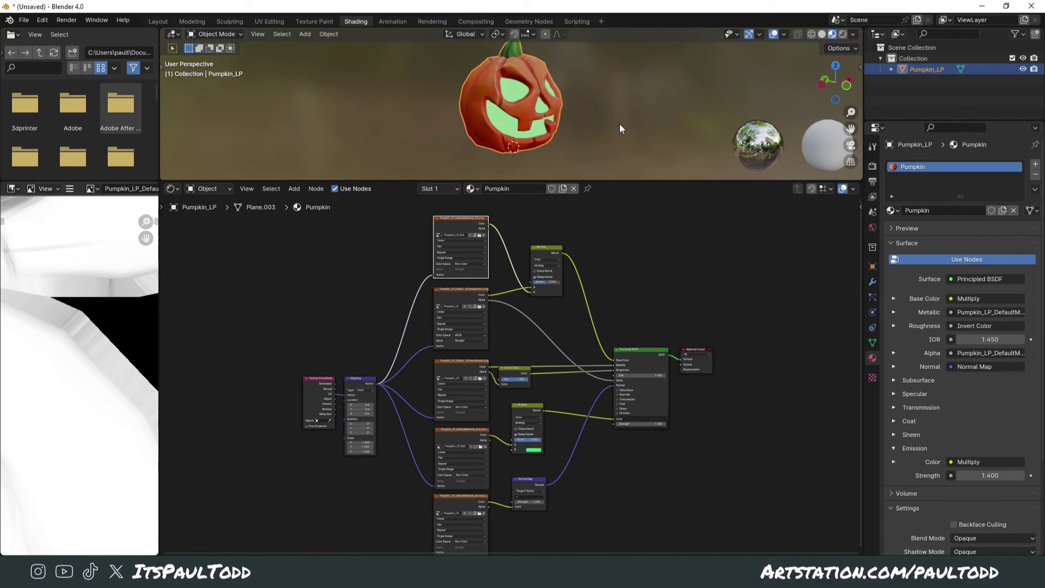
scroll(403, 337, down, 1)
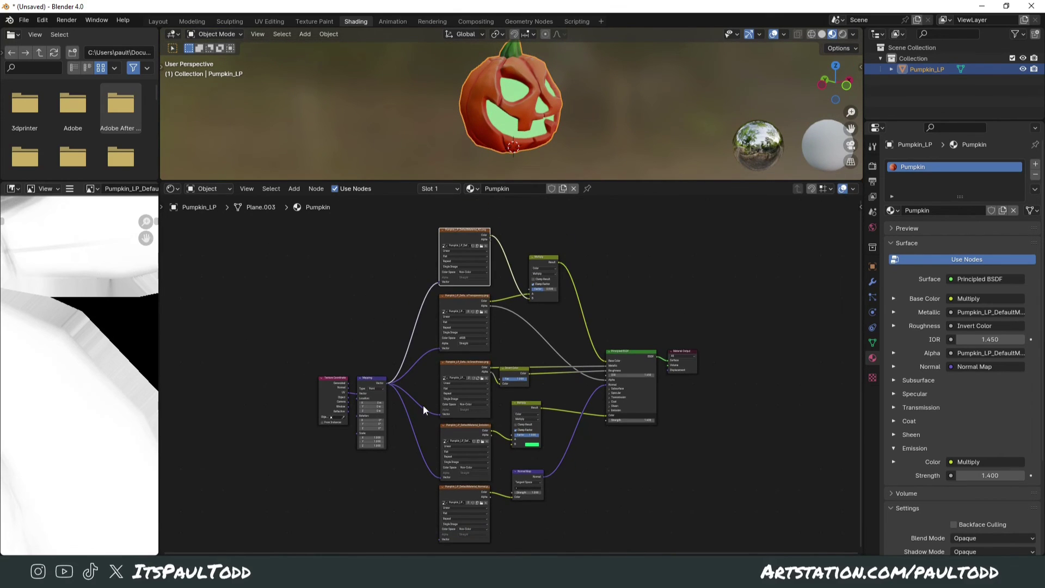
Connect the Mapping node's Vector output to the Vector input of the normal map's image texture.
scroll(438, 325, up, 2)
scroll(437, 326, up, 1)
drag(380, 297, 452, 510)
middle_drag(703, 392, 693, 439)
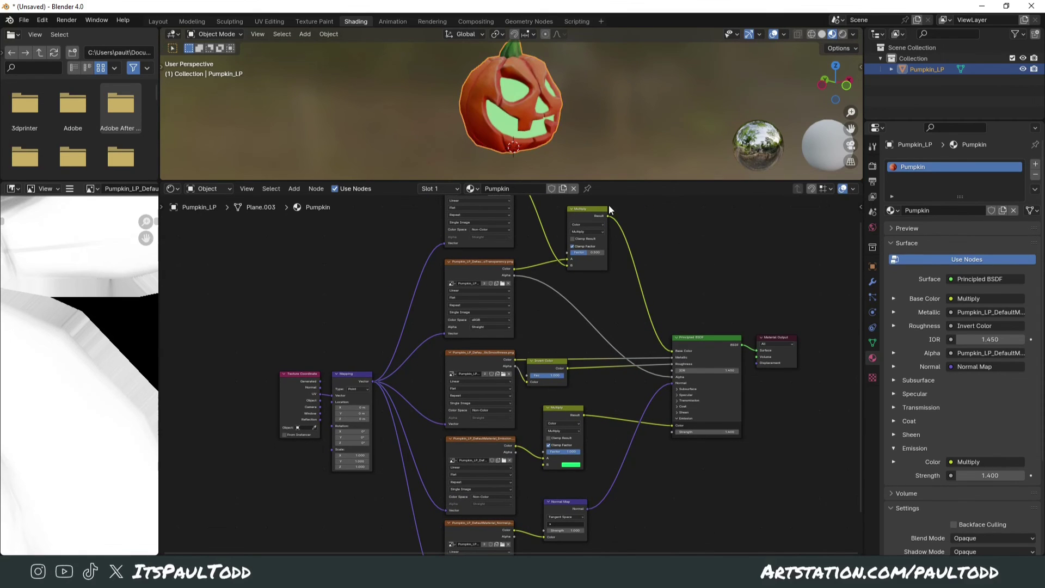
middle_drag(650, 486, 573, 435)
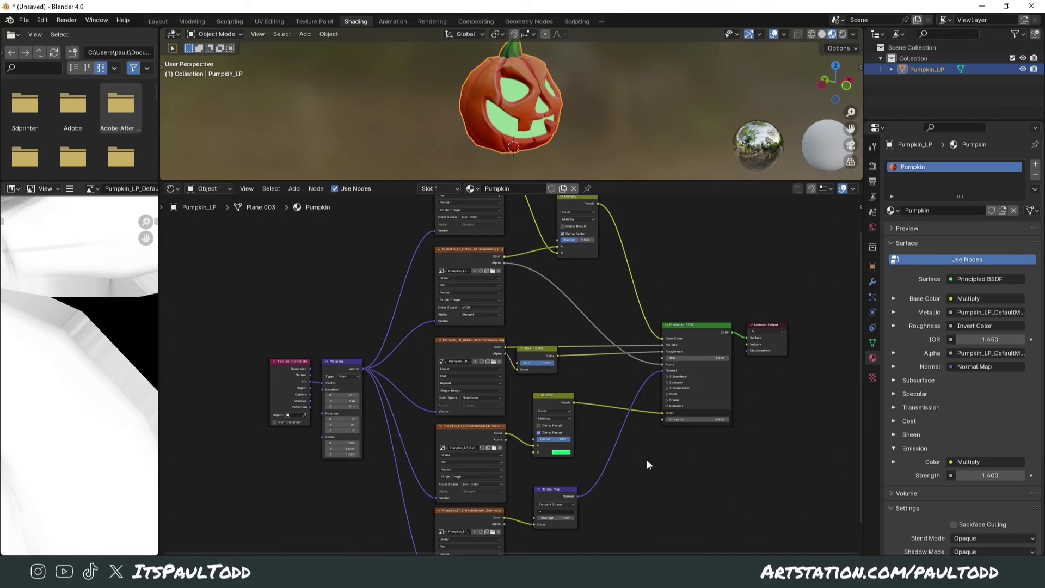
scroll(647, 460, down, 1)
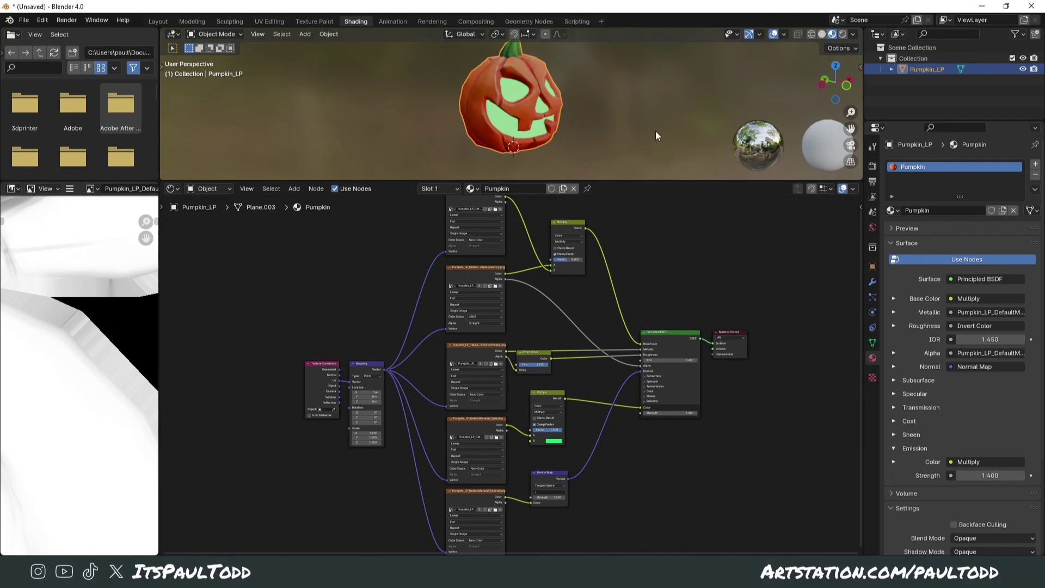
middle_drag(550, 406, 495, 431)
middle_drag(596, 104, 548, 123)
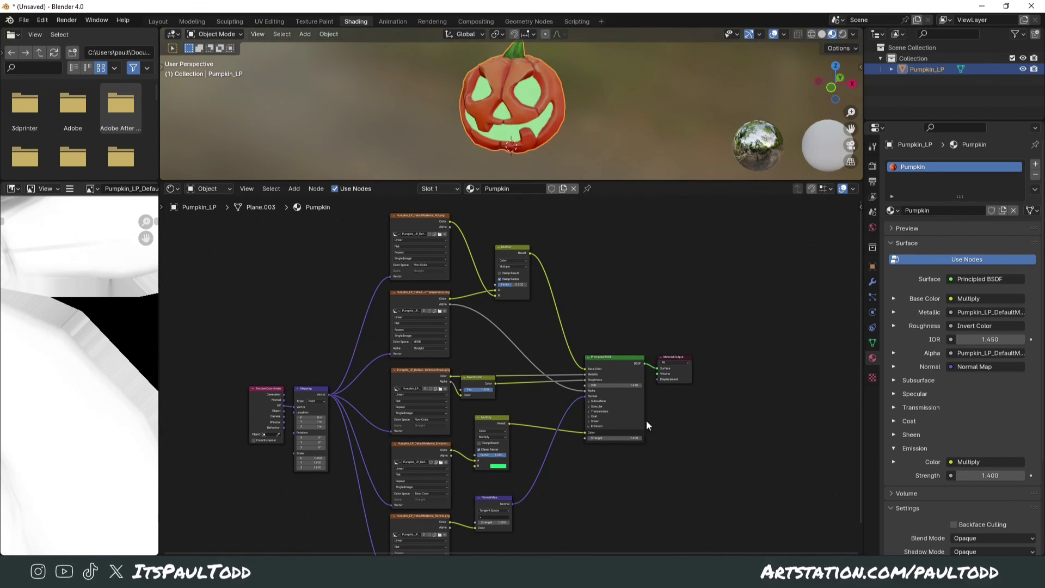